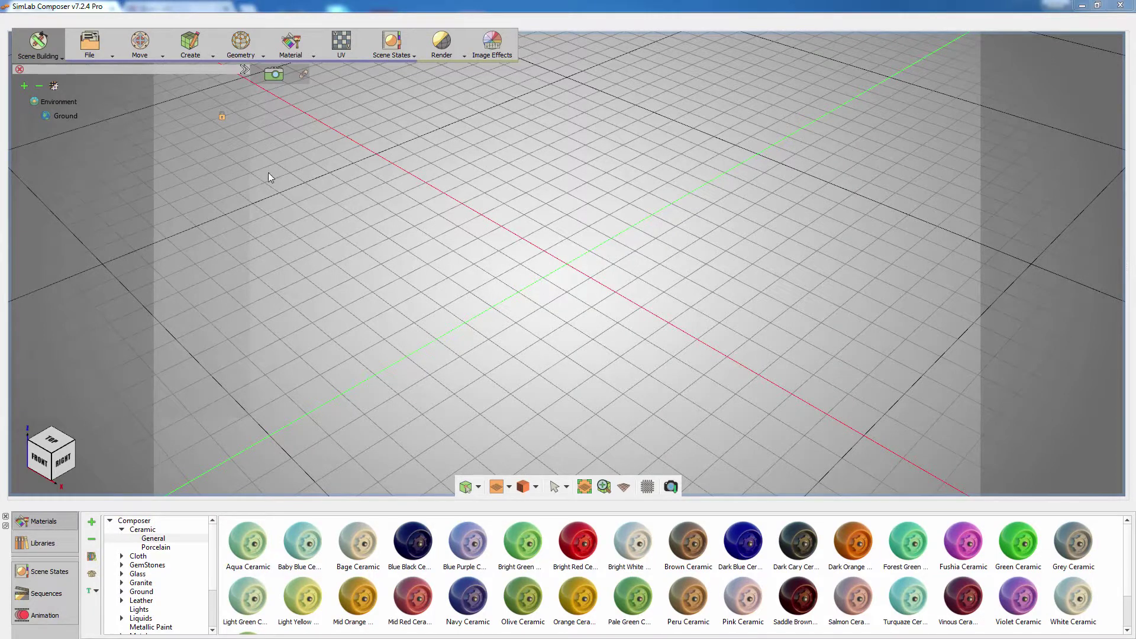
- Import the SketchUp model Interior_01.skp with Z as the up vector and Zoom to imported model enabled
click(90, 51)
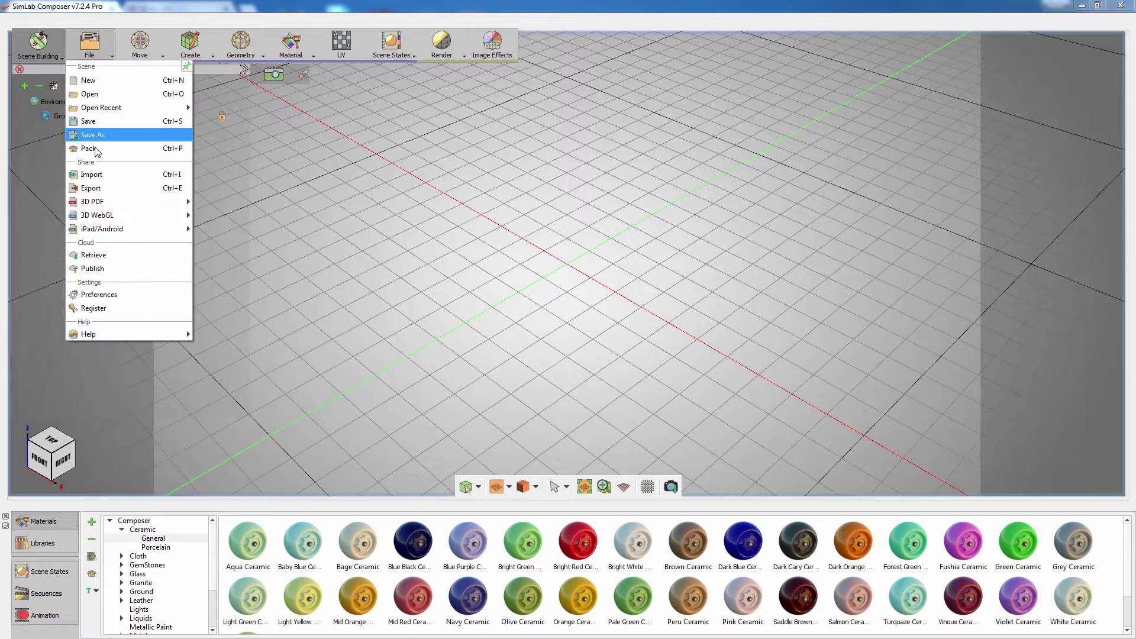
click(102, 175)
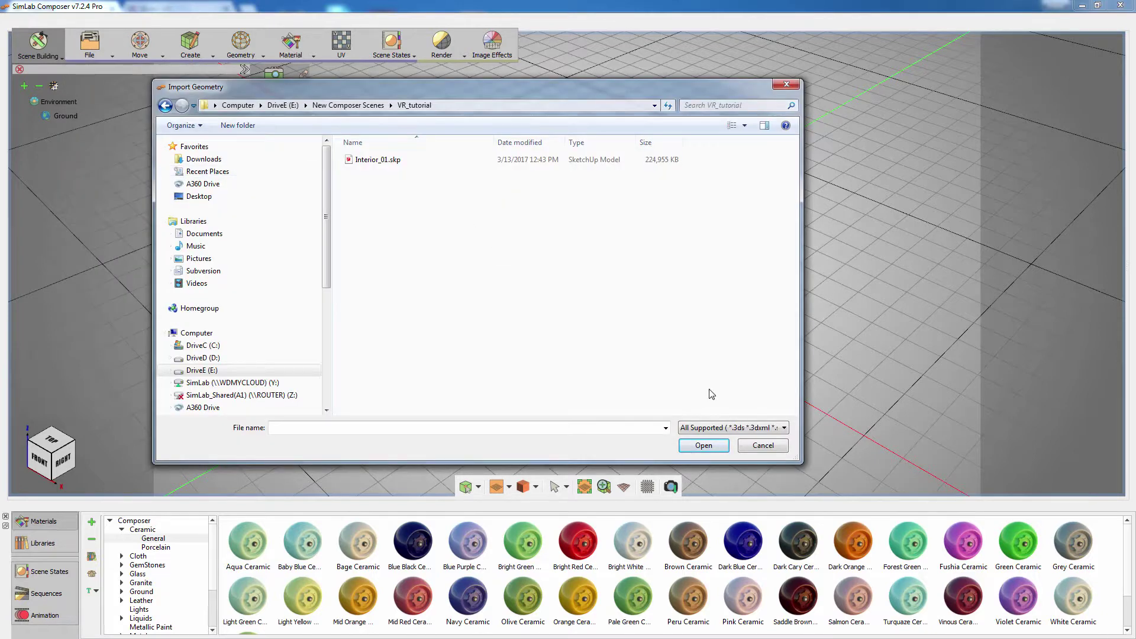
click(737, 427)
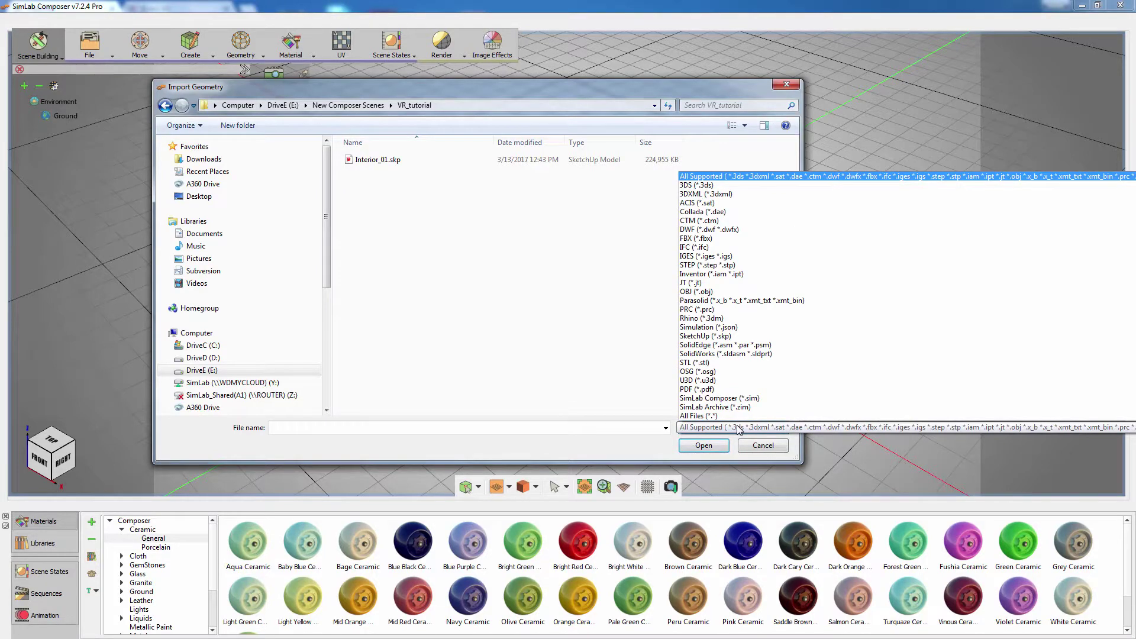
click(739, 430)
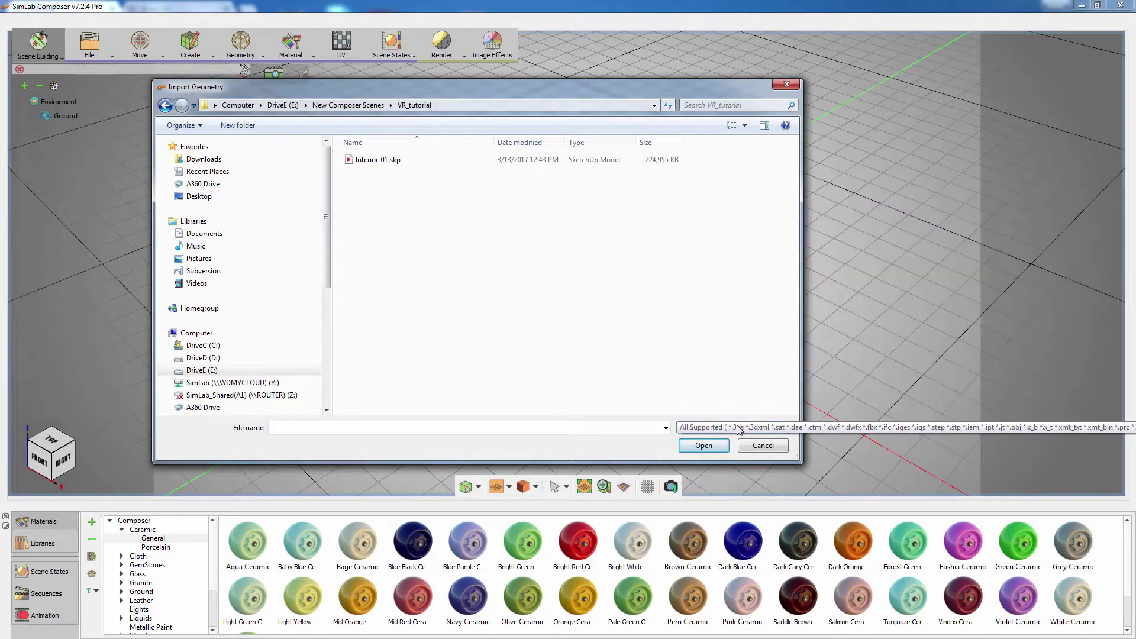
click(371, 160)
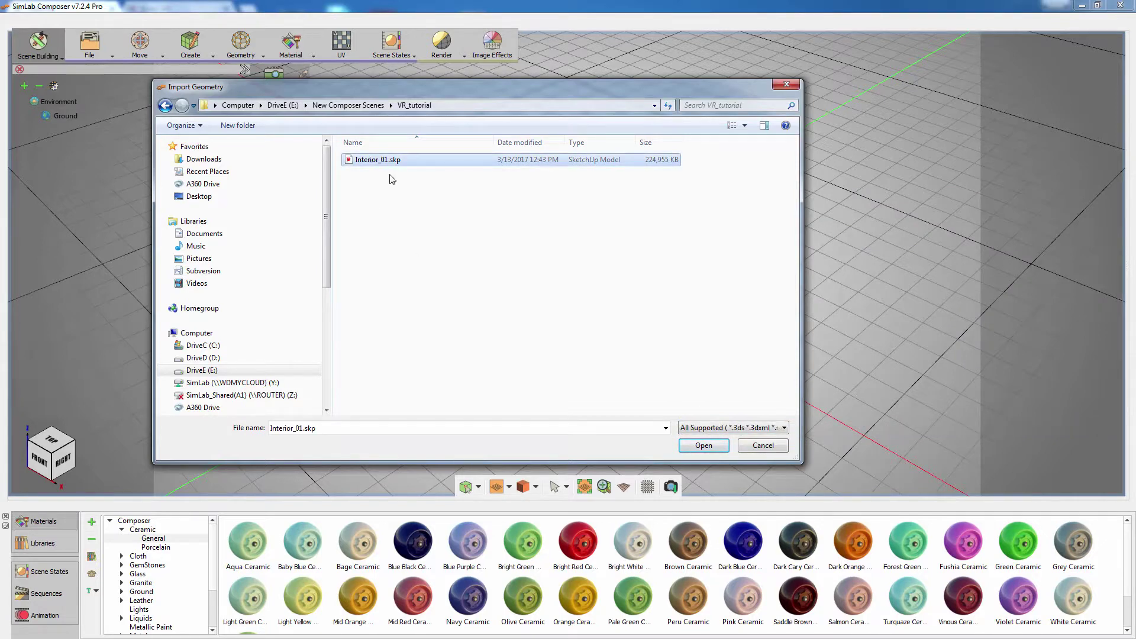
click(703, 446)
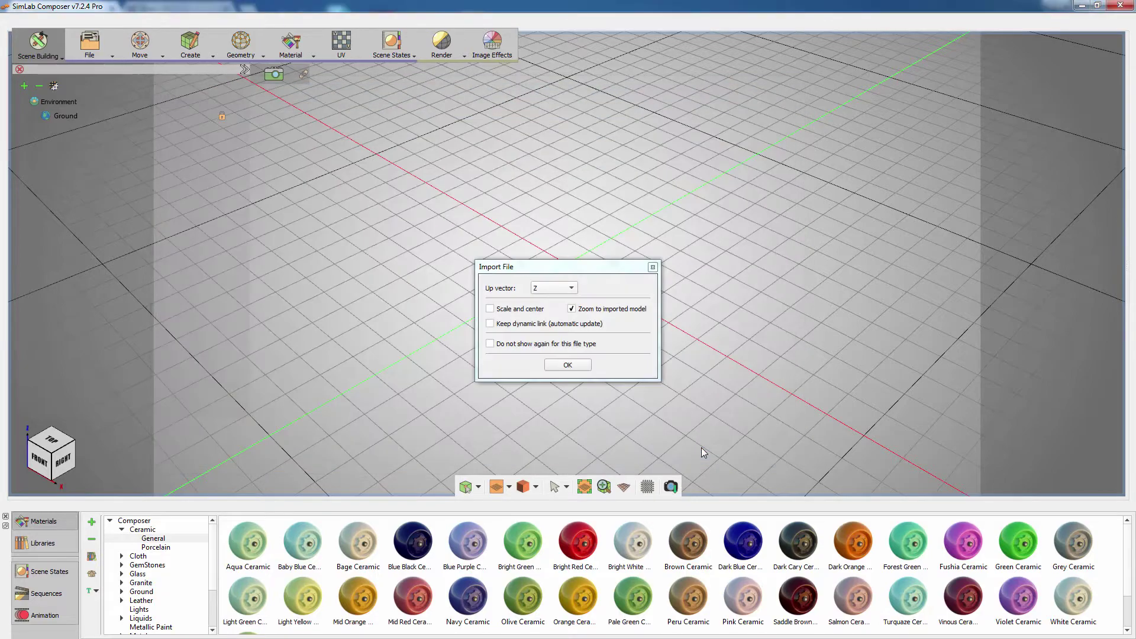
click(572, 365)
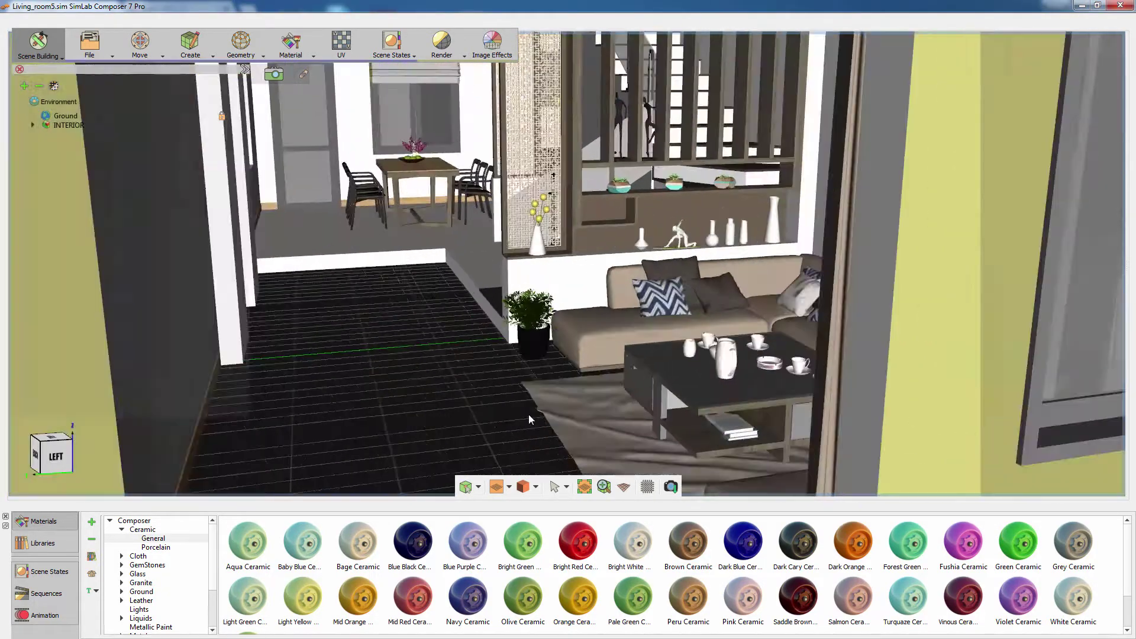
- Inspect the materials of the black tiled floor, the kitchen floor and the wooden shelf frame
scroll(583, 303, up, 5)
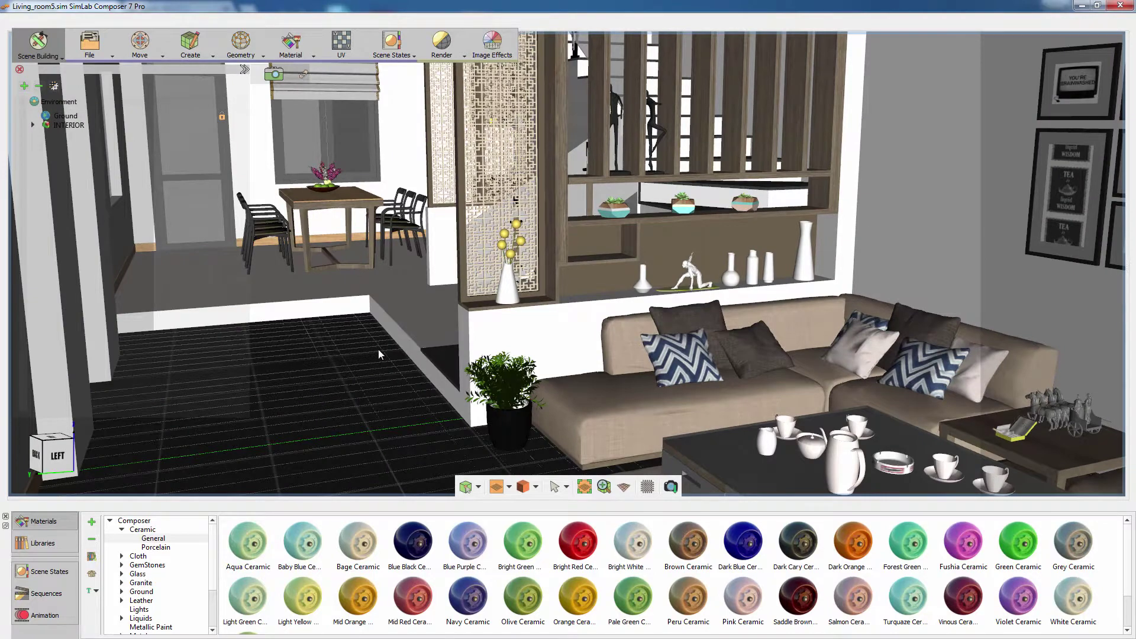
click(380, 354)
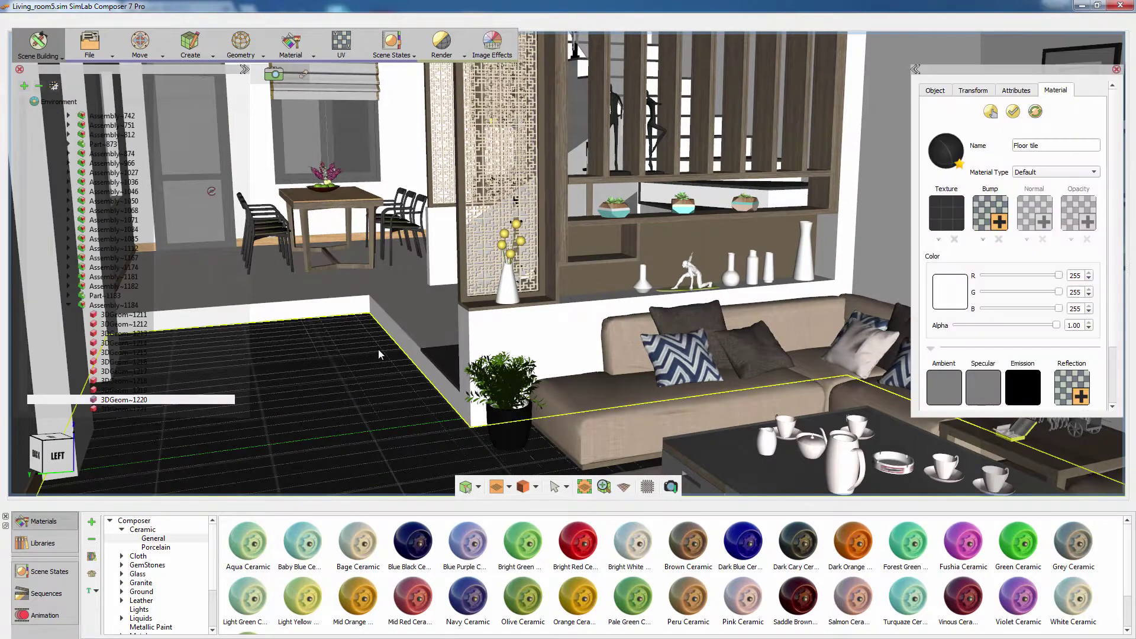
click(420, 317)
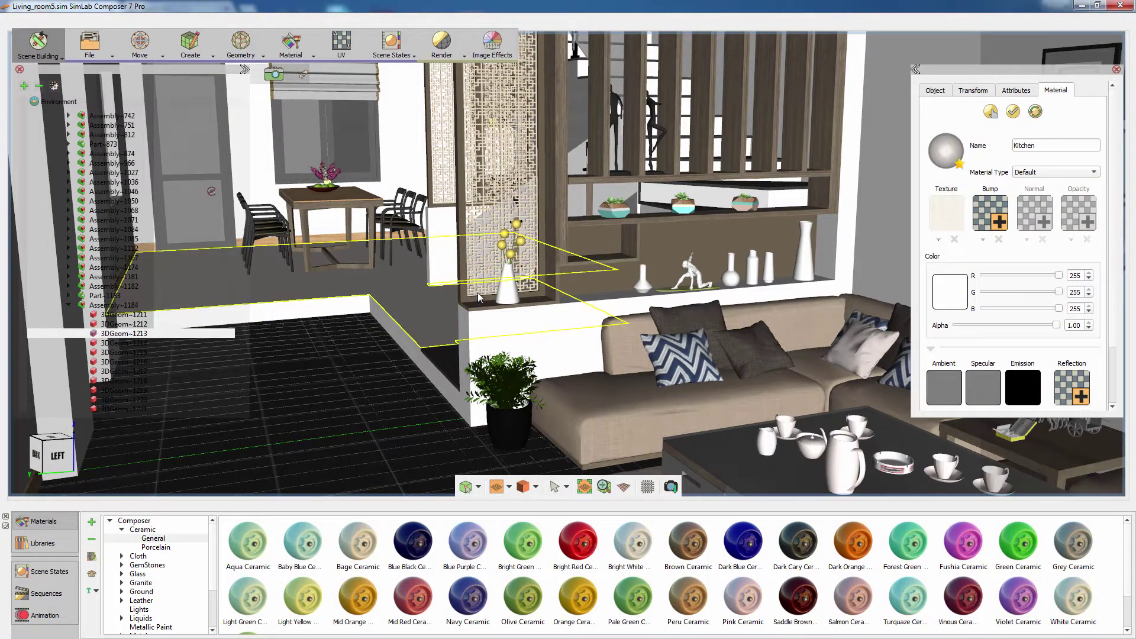
click(556, 226)
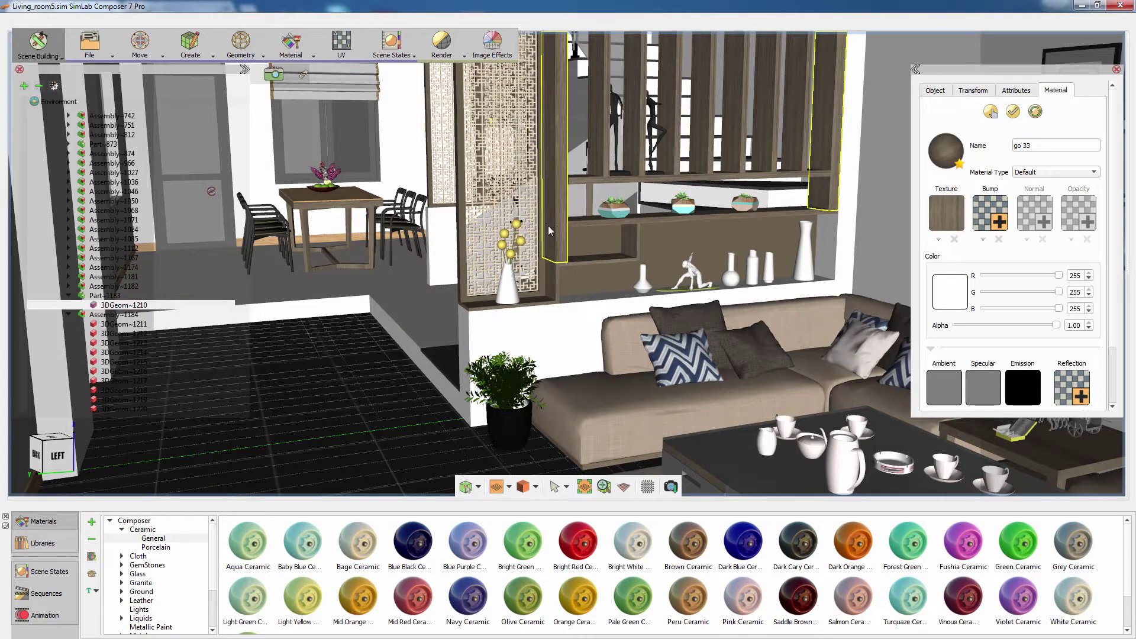
- Switch the workspace from Scene Building to VRWorkBench
click(22, 49)
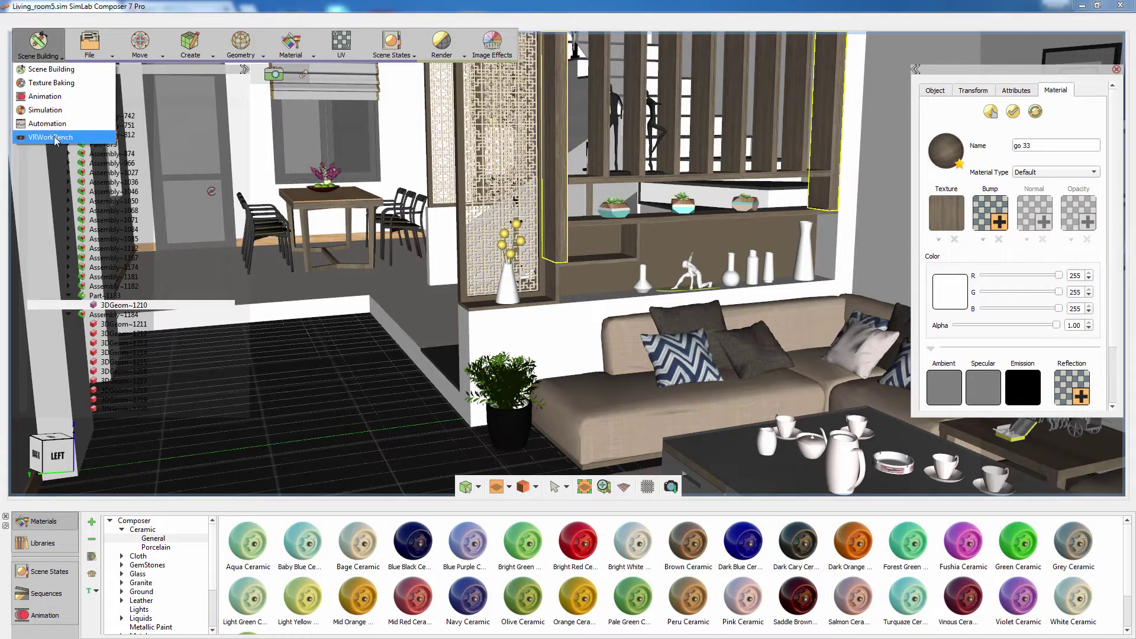
click(85, 139)
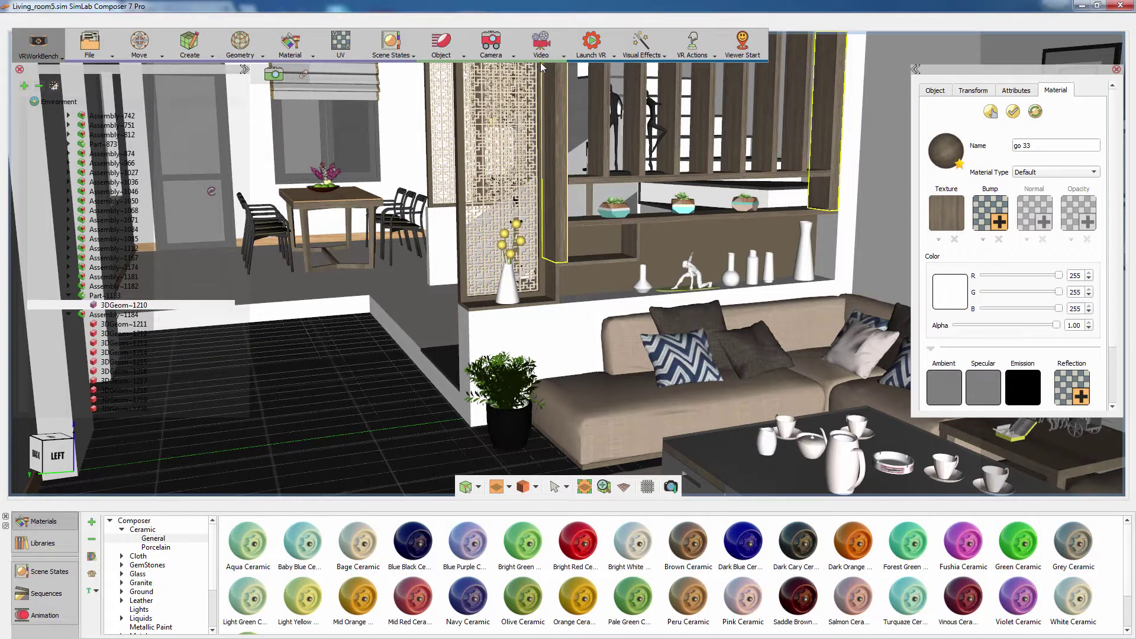
click(602, 57)
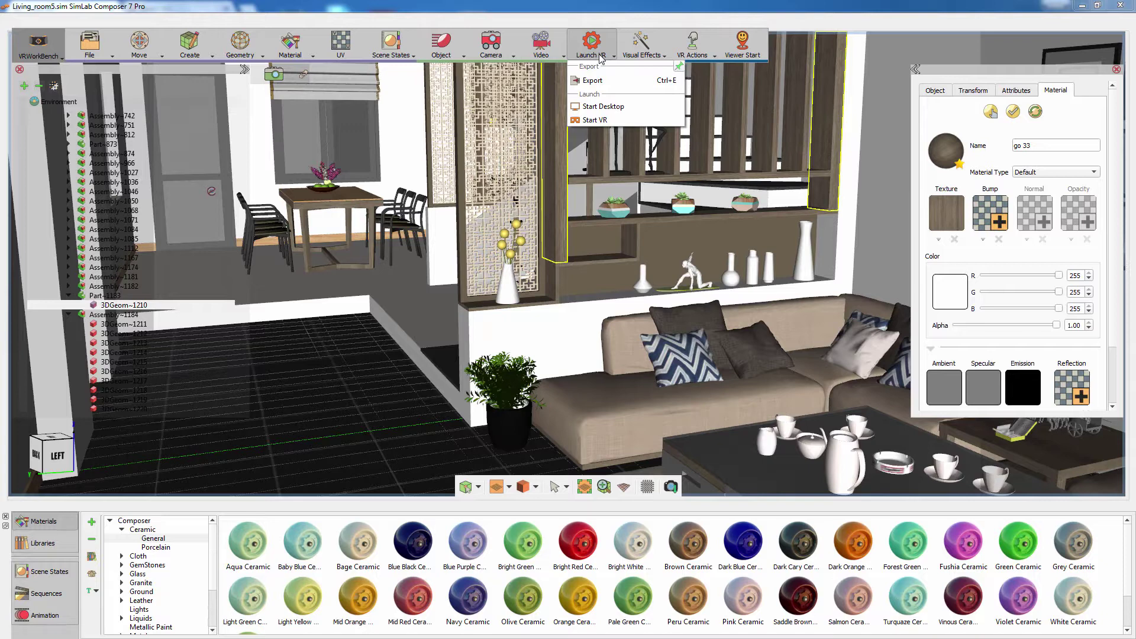
click(637, 57)
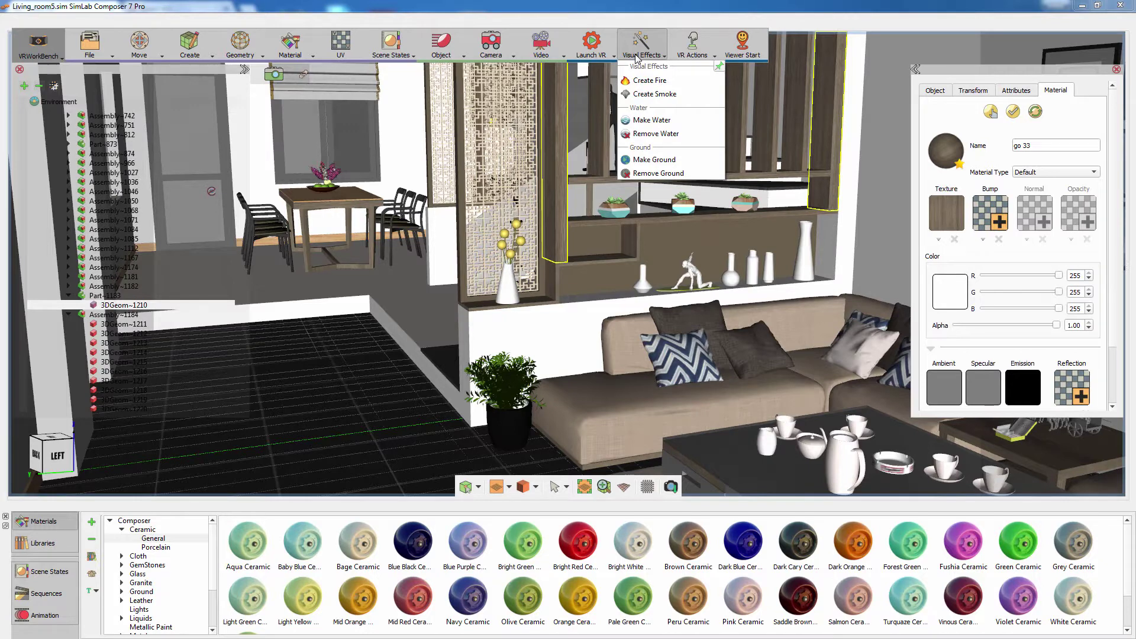
click(693, 58)
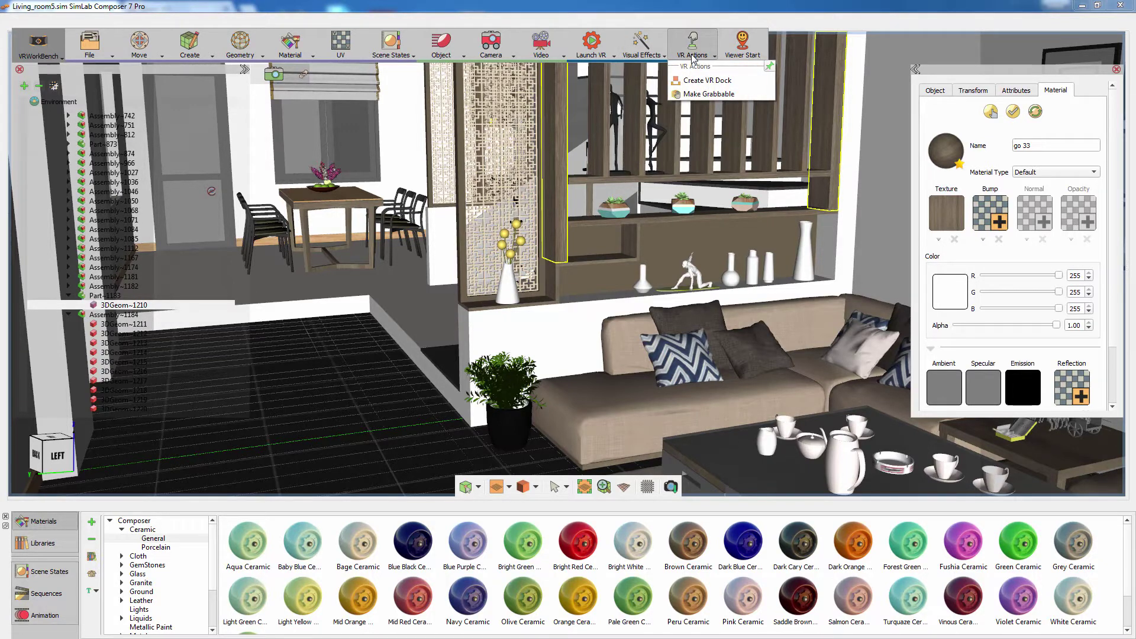
click(694, 57)
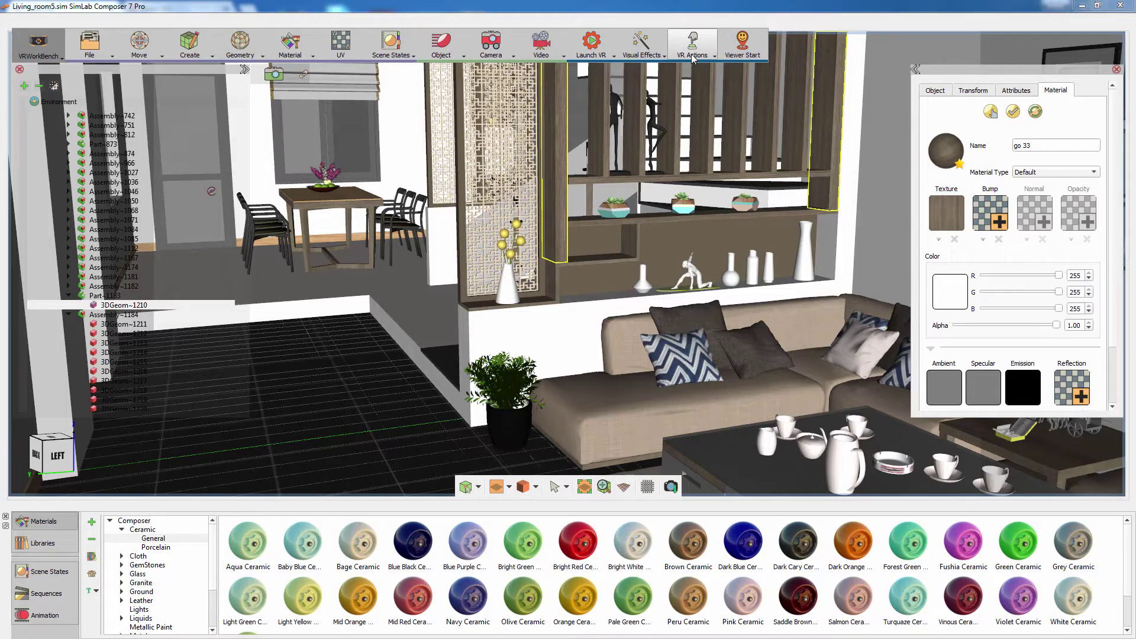
- Place the Viewer Start figure on the black tiled floor beside the coffee table and rotate it toward the sofa
click(740, 48)
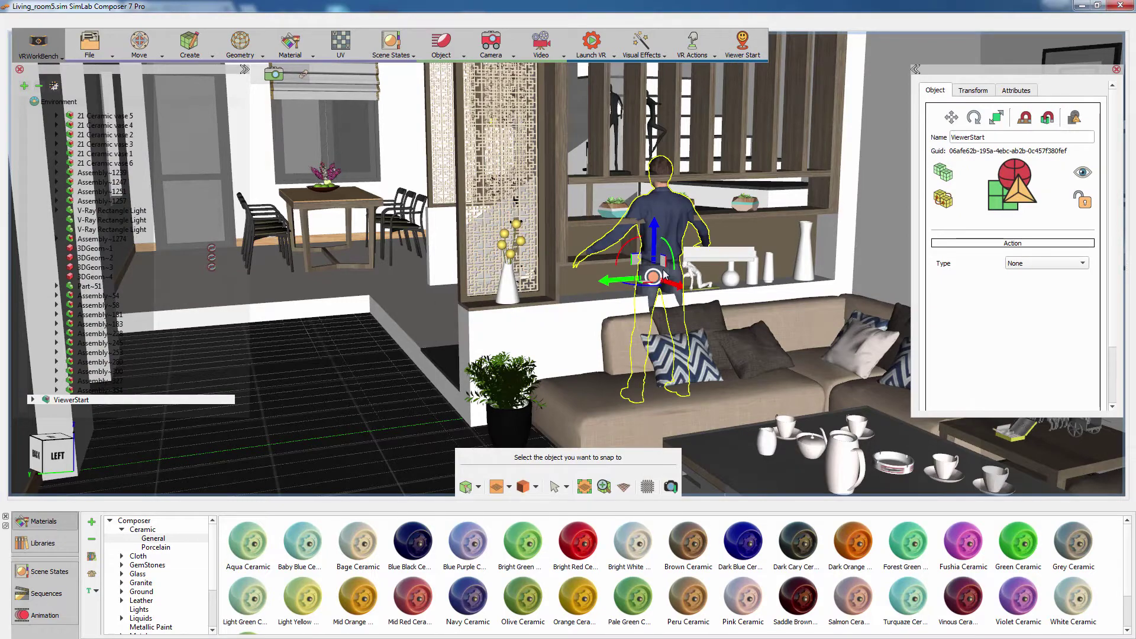
middle_drag(689, 321, 654, 270)
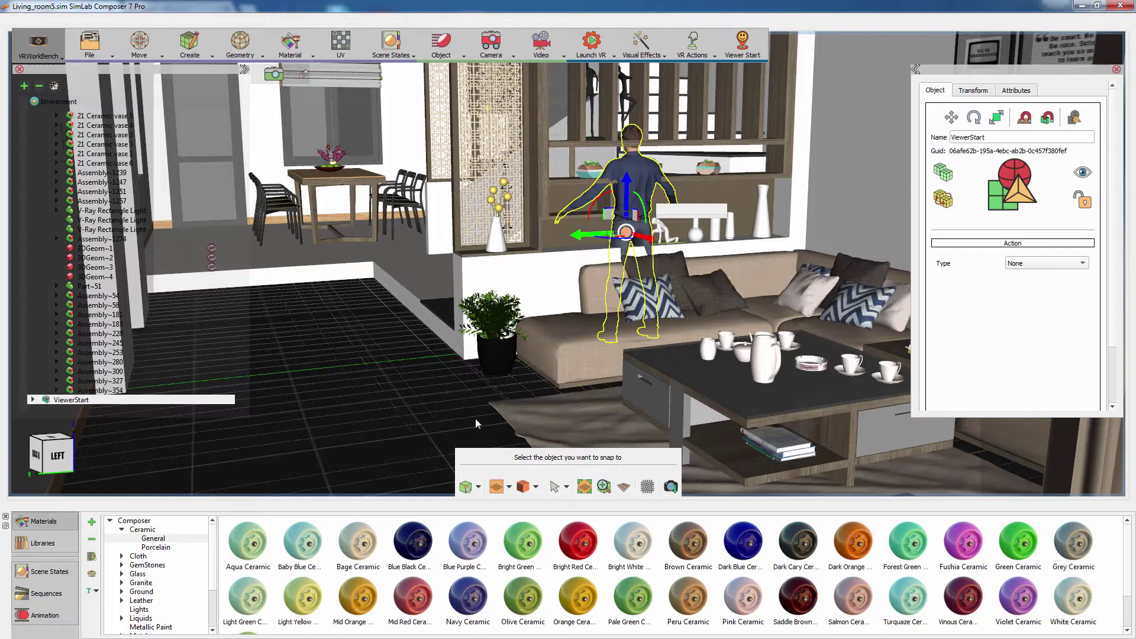
click(389, 475)
scroll(414, 371, up, 2)
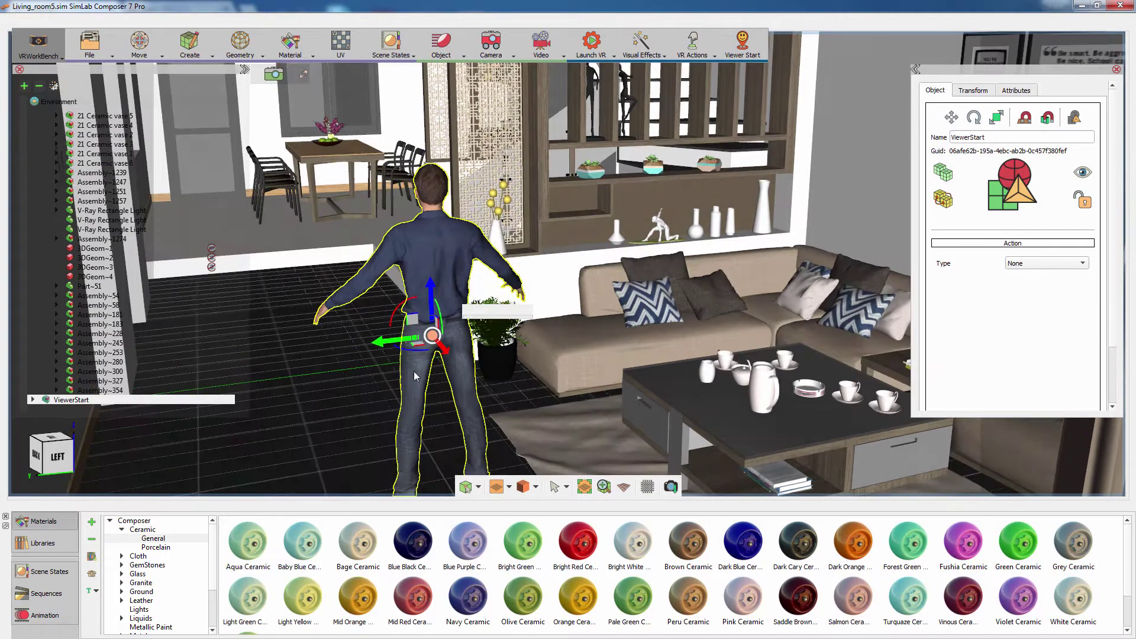
drag(417, 353, 358, 354)
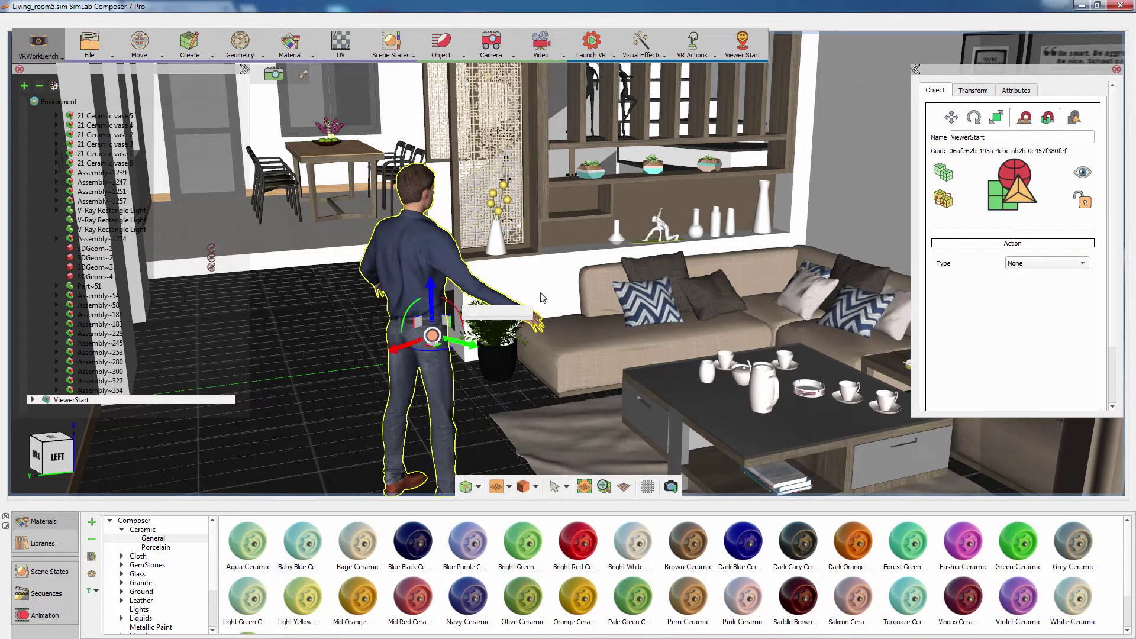
scroll(542, 298, up, 3)
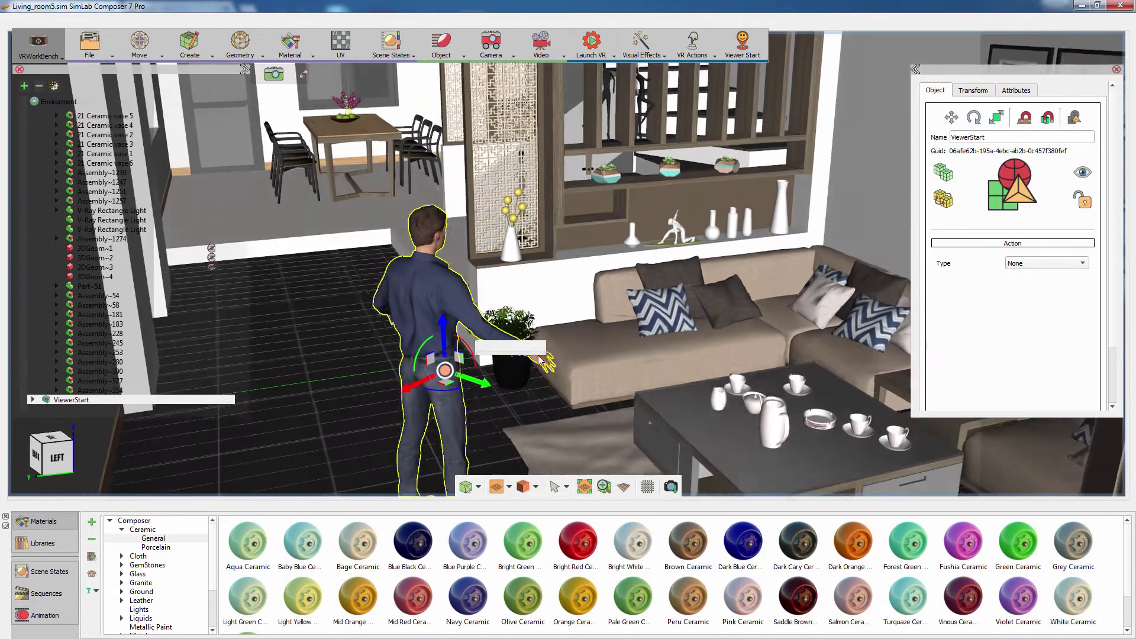
mouse_move(439, 371)
middle_down()
mouse_move(427, 351)
mouse_move(424, 367)
middle_up()
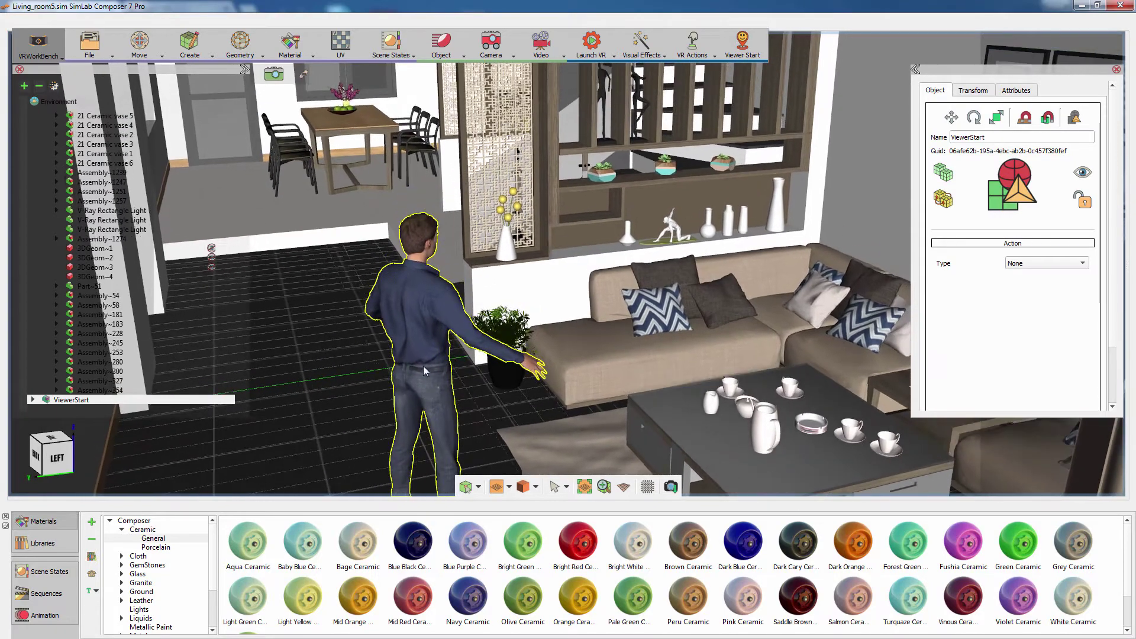
click(581, 57)
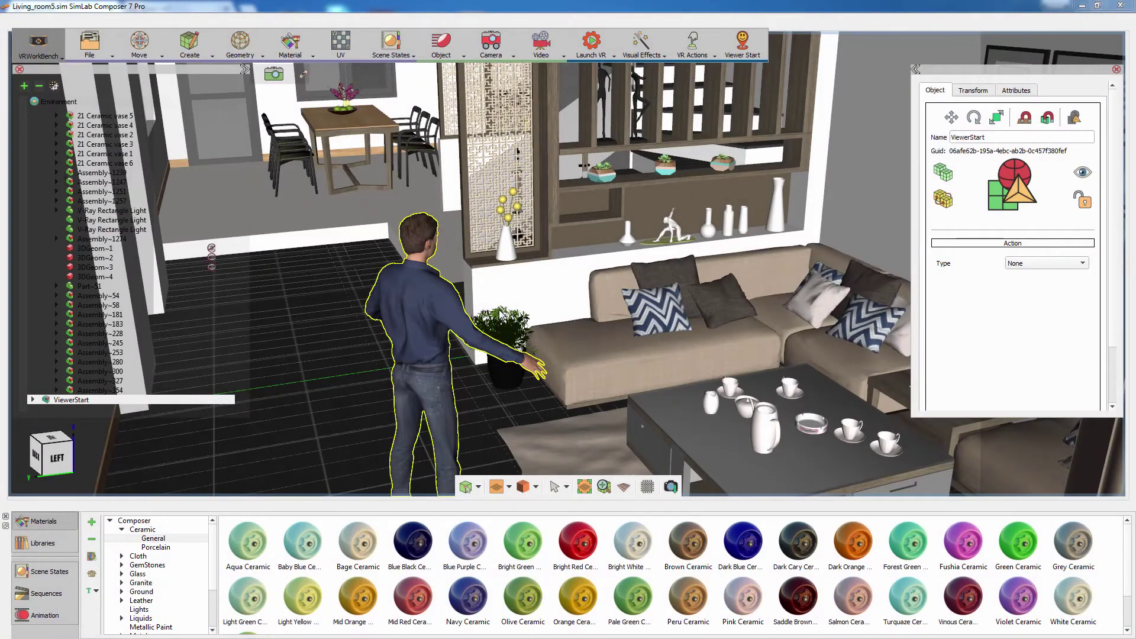
- Change the black floor tile's material type to Plastic and adjust its reflection settings
middle_drag(500, 310, 573, 342)
scroll(592, 343, up, 3)
middle_drag(642, 343, 672, 346)
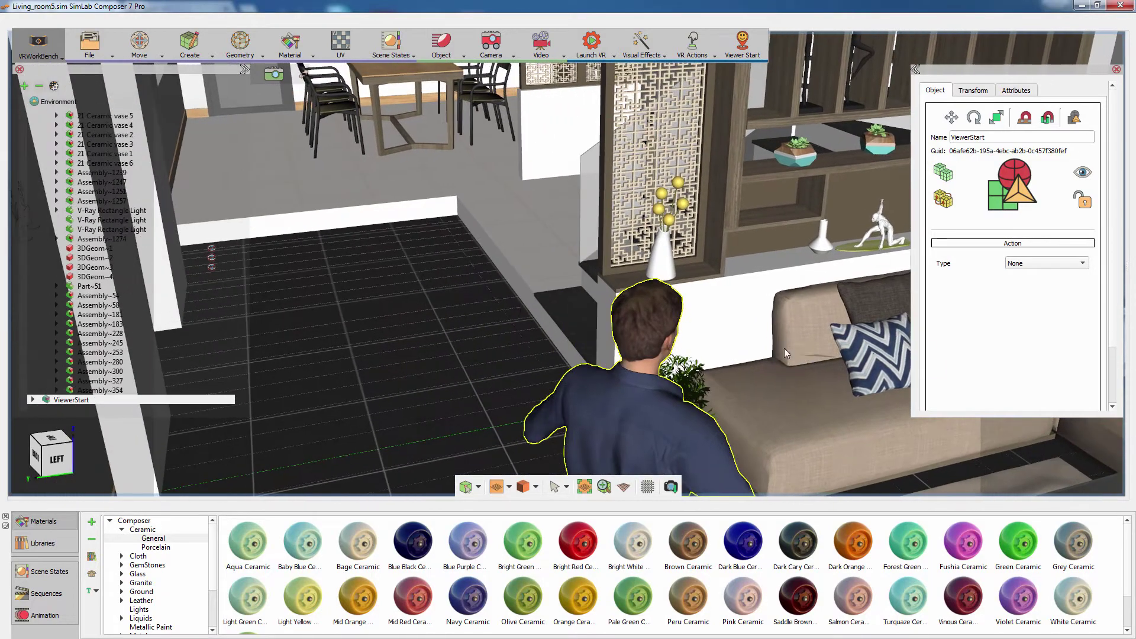
click(446, 294)
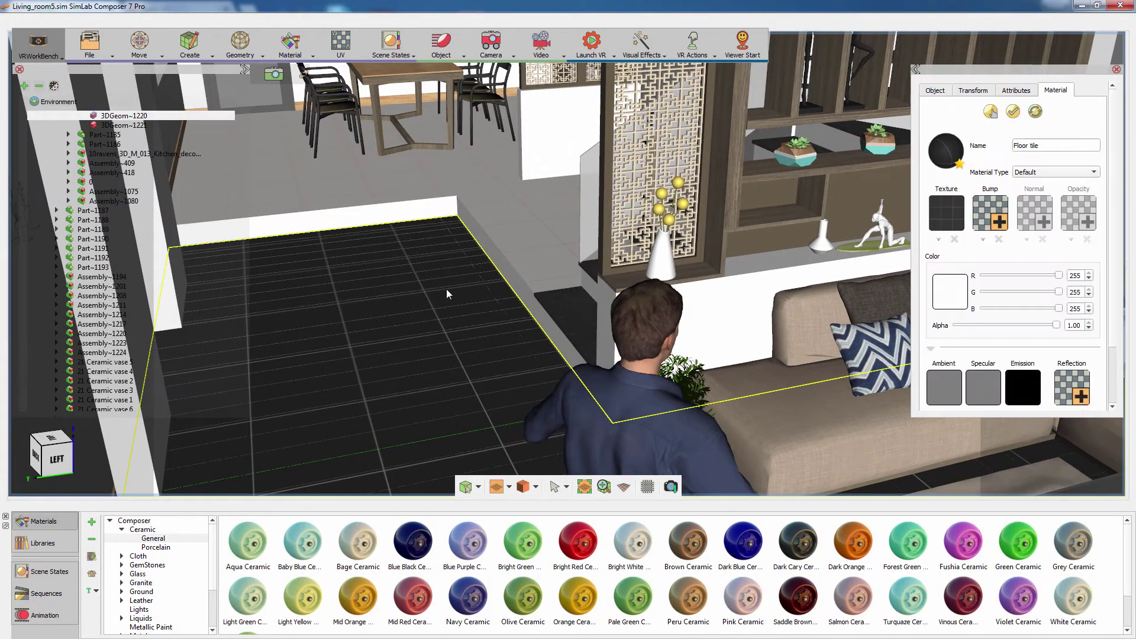
click(1061, 174)
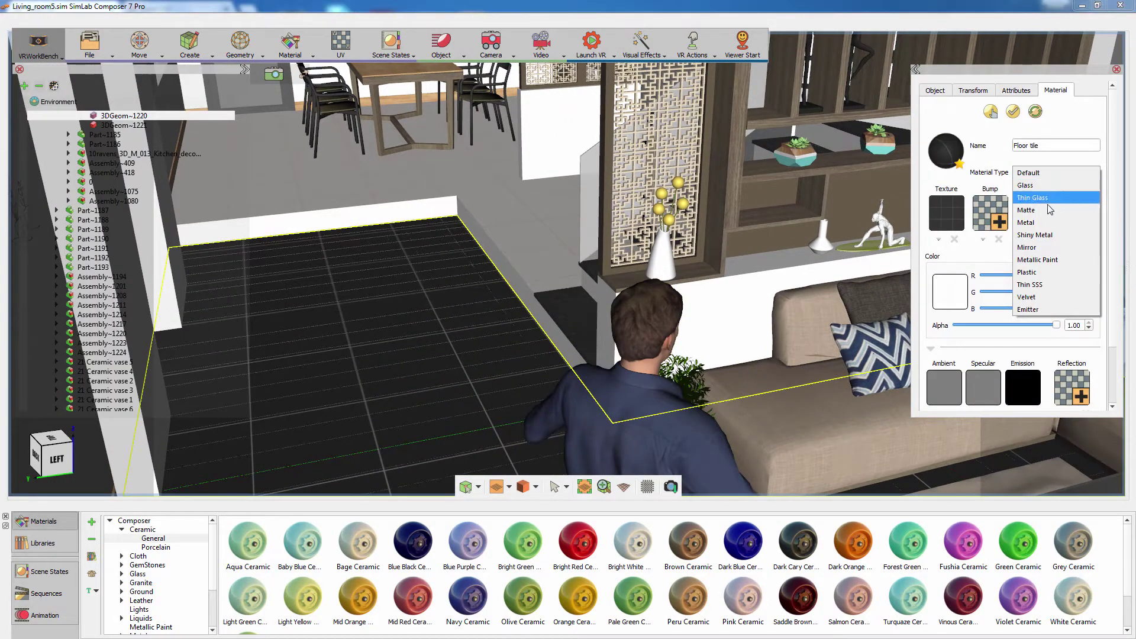
click(1043, 274)
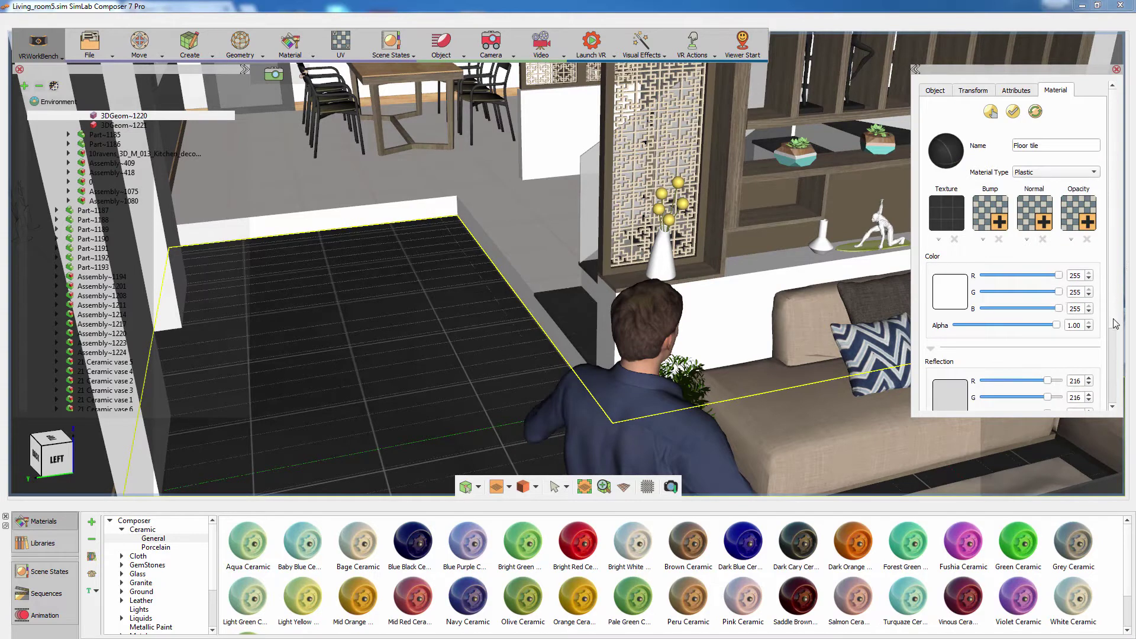
scroll(1119, 399, down, 3)
drag(966, 352, 1012, 353)
- Apply the Clear Rough Beige plastic material to the black plant pot beside the sofa
middle_drag(599, 264, 571, 259)
drag(571, 258, 560, 333)
click(497, 385)
drag(539, 379, 582, 359)
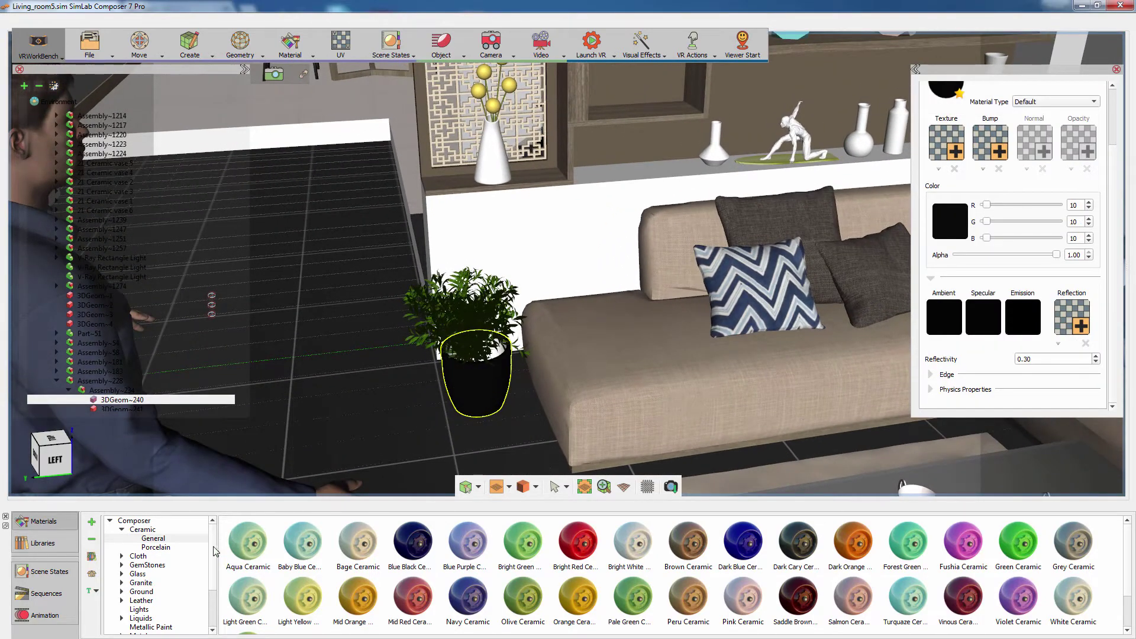
scroll(215, 576, down, 2)
double_click(142, 608)
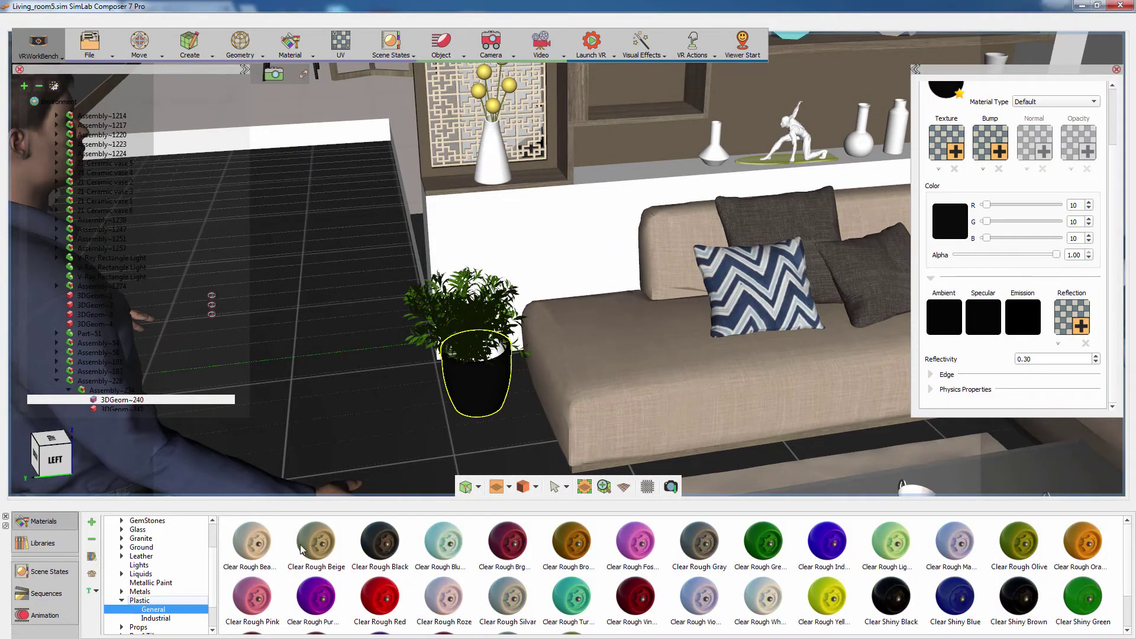
drag(305, 549, 488, 397)
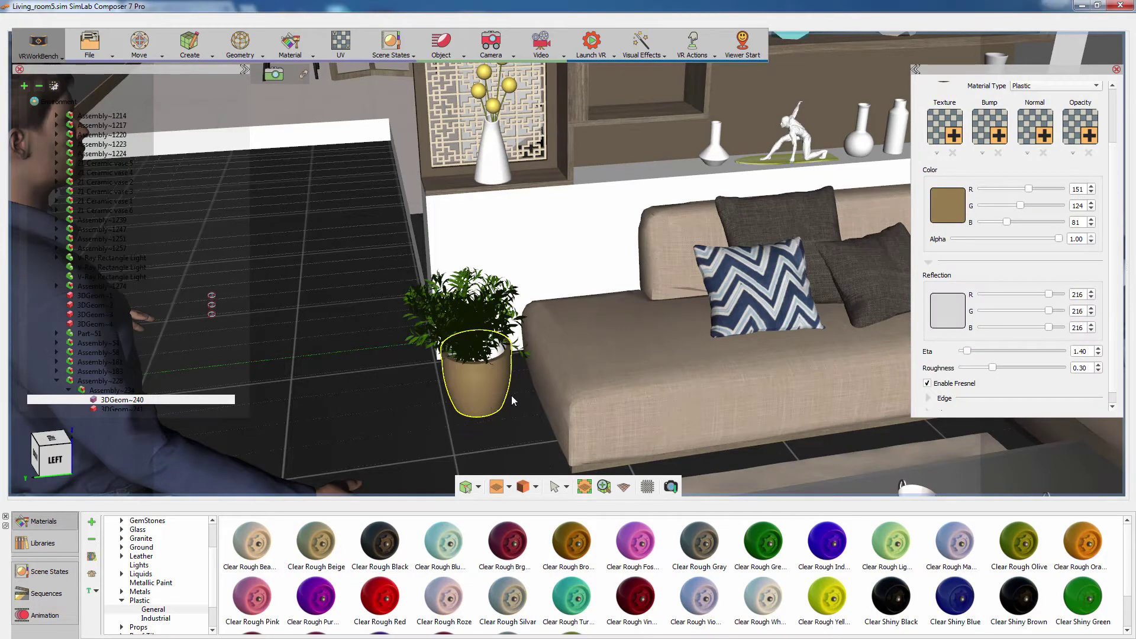
- Apply a dark gray tile material from the General ground materials to the kitchen floor
middle_drag(437, 283, 827, 428)
middle_drag(447, 235, 543, 323)
drag(542, 328, 557, 428)
click(512, 276)
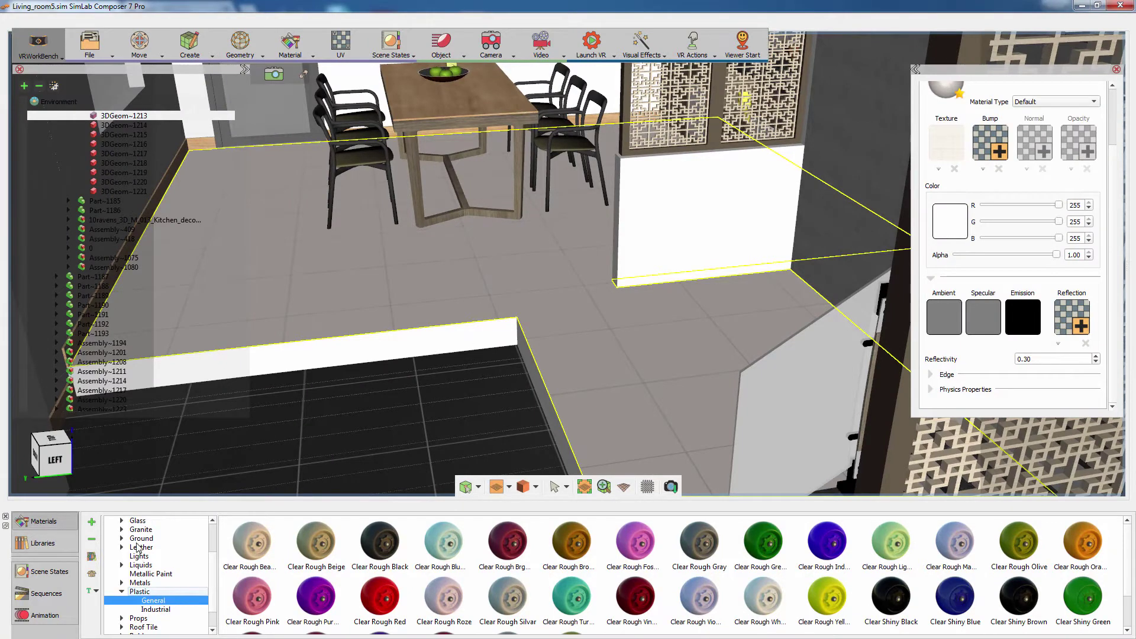
click(123, 543)
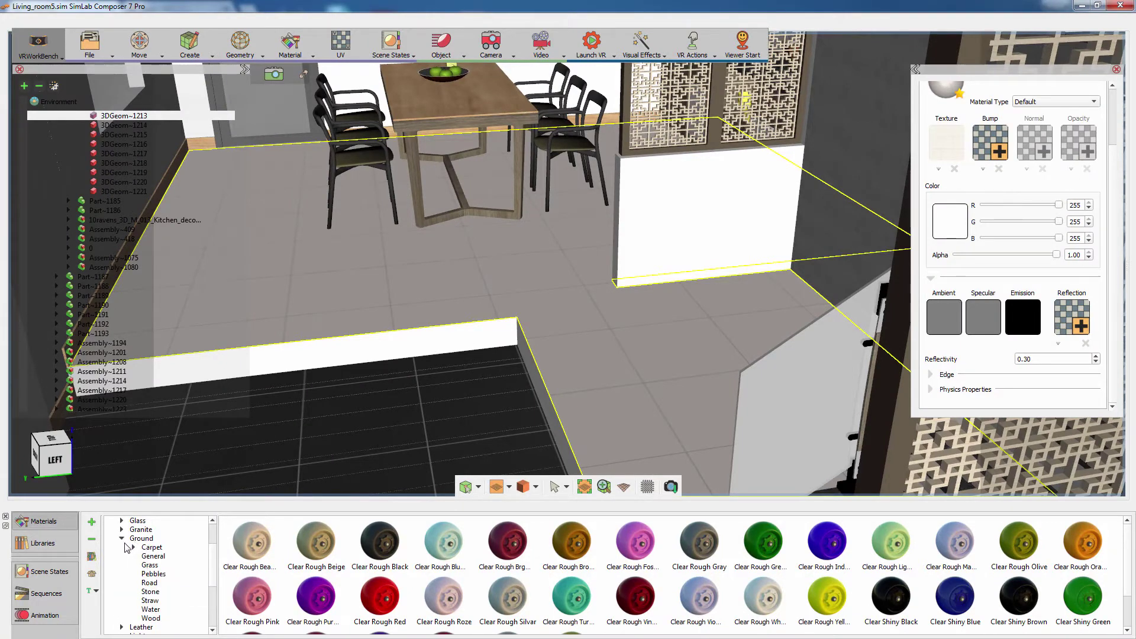
click(145, 556)
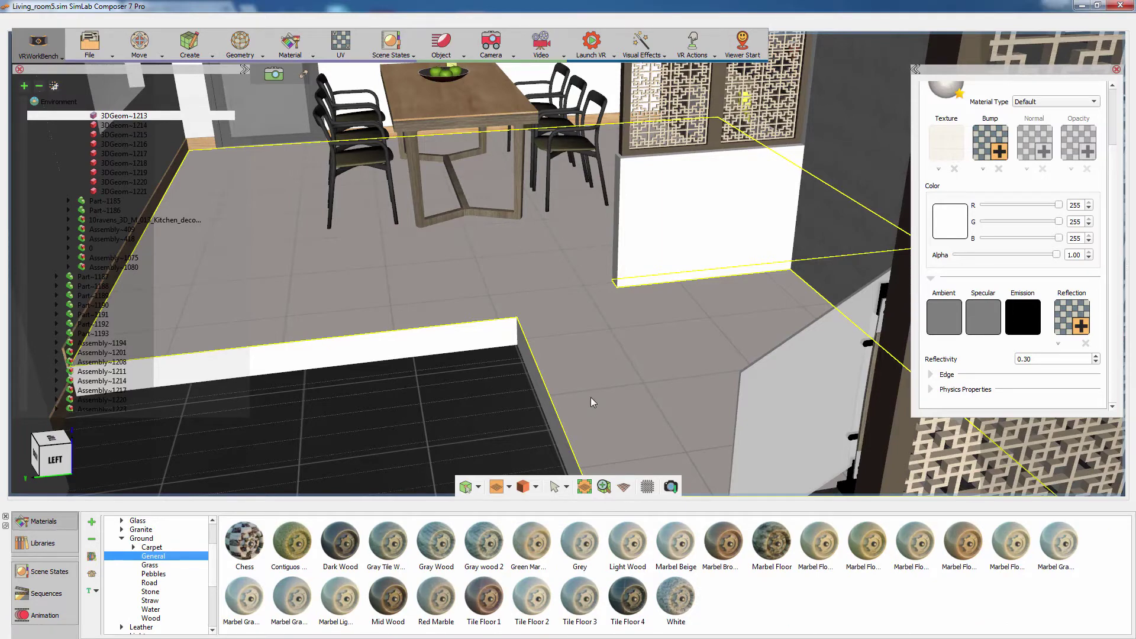
drag(591, 397, 601, 357)
- Set the kitchen floor tile's texture scale to 3 in both U and V, and its U offset to 0.3
click(937, 153)
double_click(1013, 222)
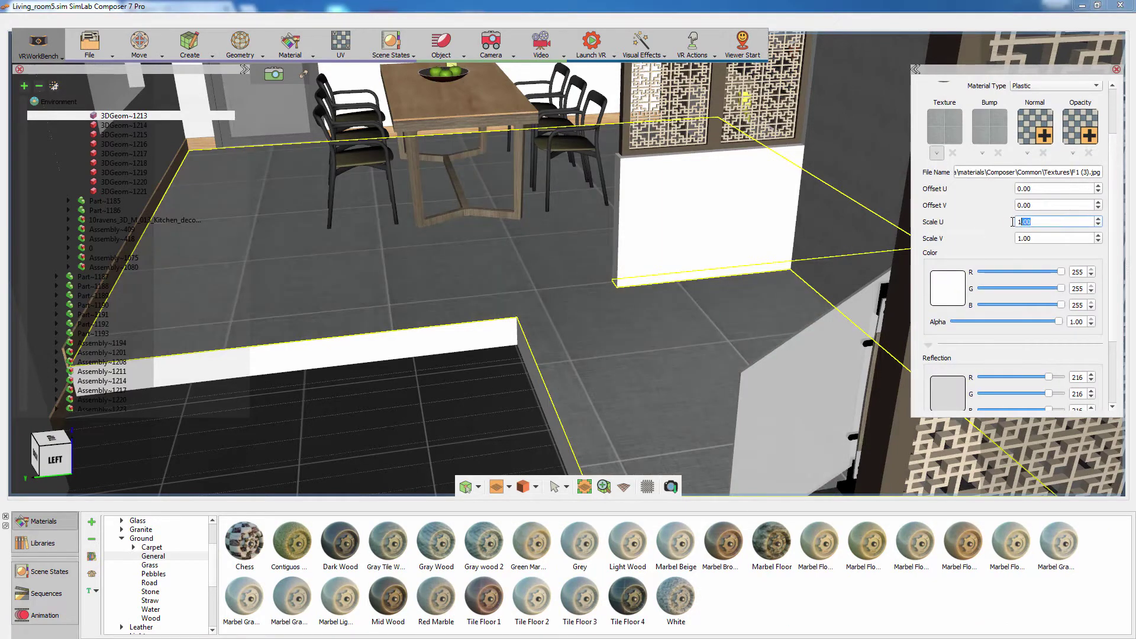
text(3)
double_click(1031, 237)
text(3)
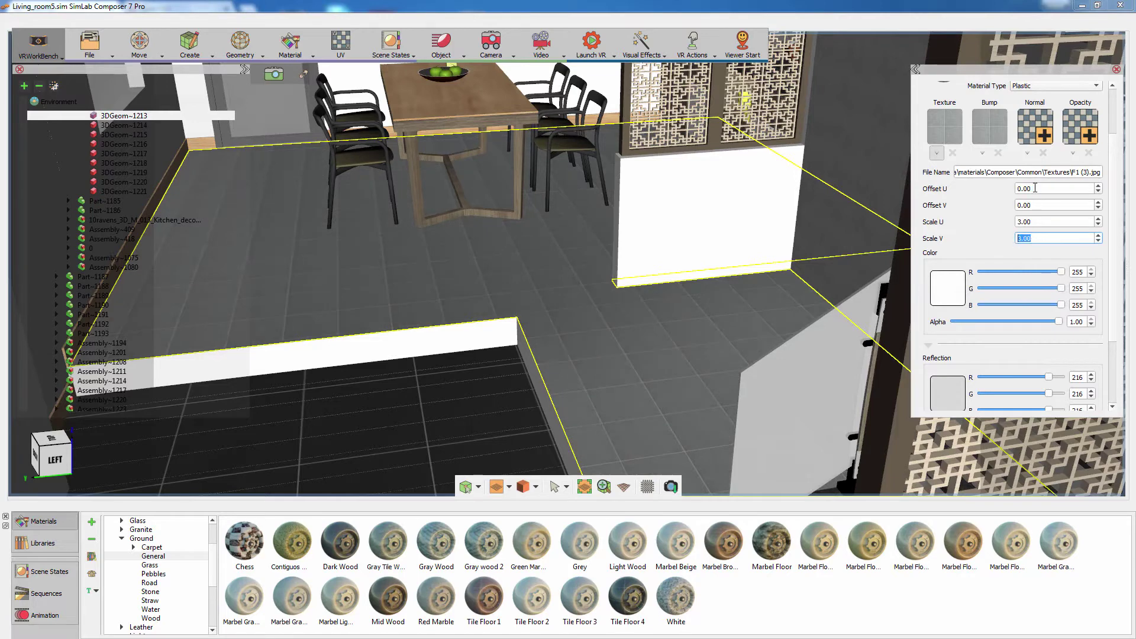
double_click(1035, 188)
text(.3)
- Match the kitchen floor's bump map to the texture with scale 3 in U and V, U offset 0.3 and strength 0.5
click(983, 154)
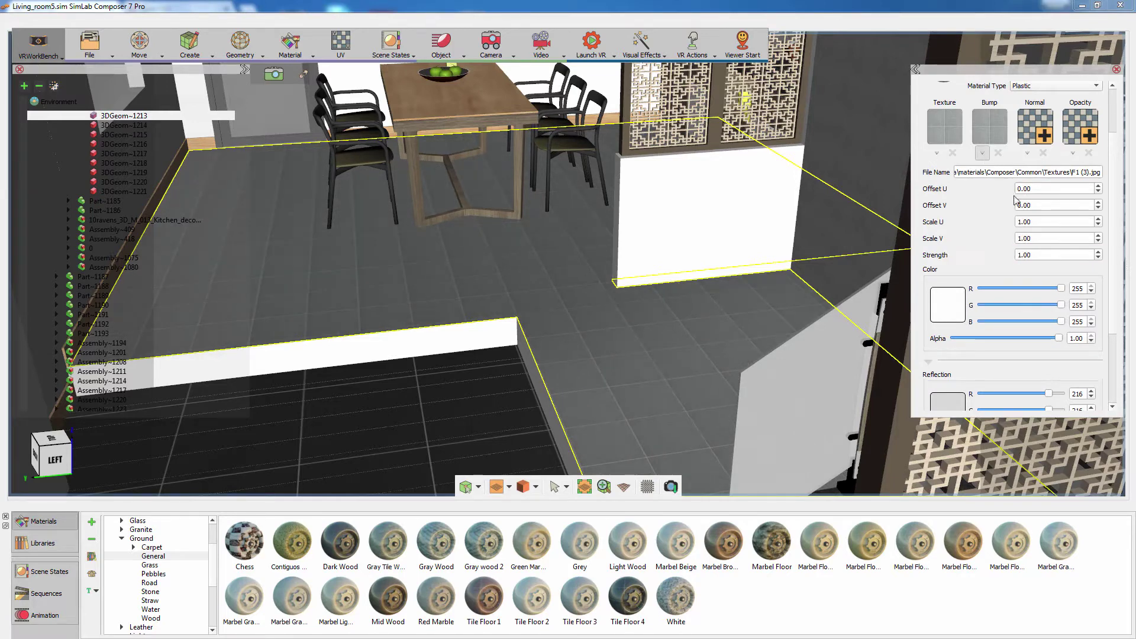
text(3)
double_click(1037, 221)
text(3)
click(1039, 188)
double_click(1035, 255)
text(.)
middle_drag(654, 269, 583, 278)
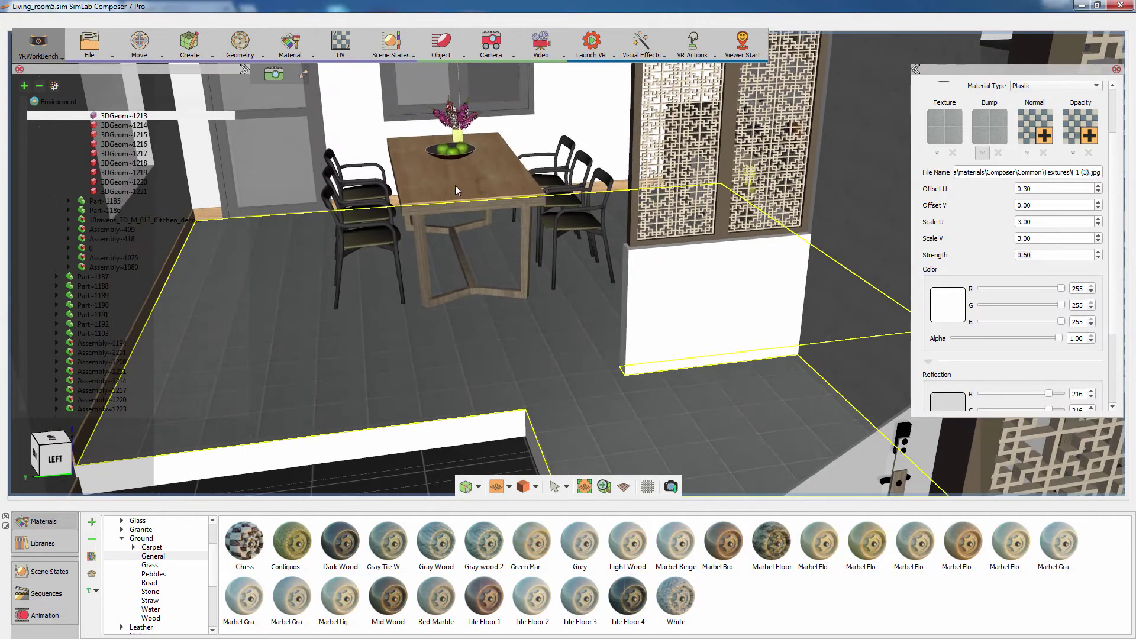
- Change the dining tabletop's wood material type to Matte
click(456, 186)
click(1030, 103)
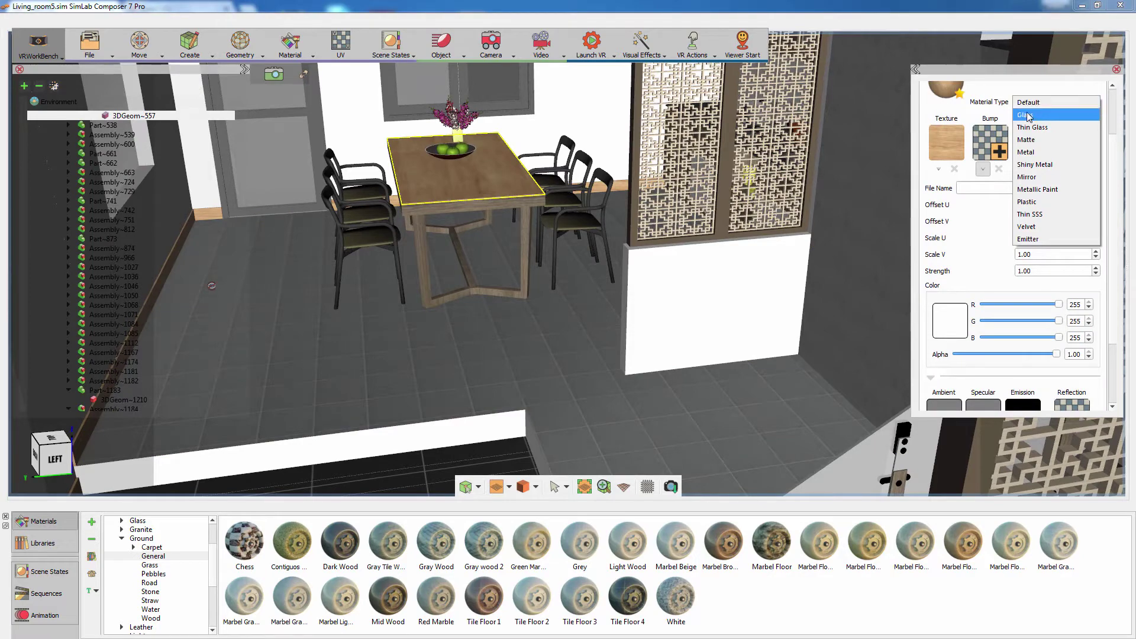
click(1034, 139)
scroll(521, 335, up, 1)
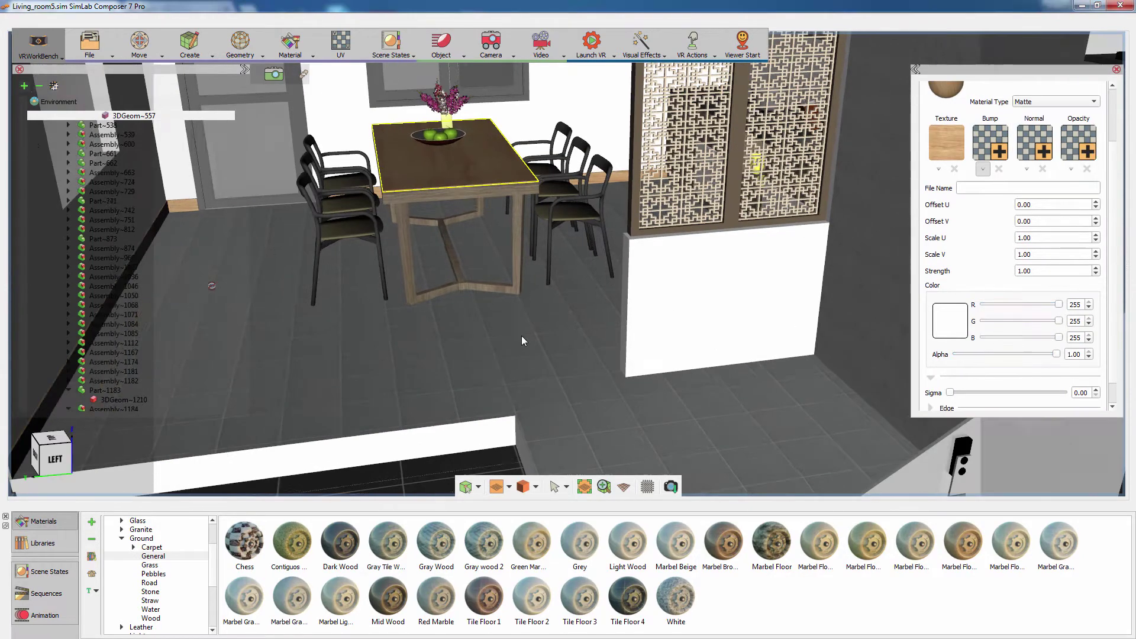
- Apply the Bright White ceramic material to the vase holding the yellow flowers and to a neighbouring white vase on the shelf
scroll(529, 323, down, 2)
scroll(529, 323, down, 1)
middle_drag(571, 349, 469, 220)
click(665, 343)
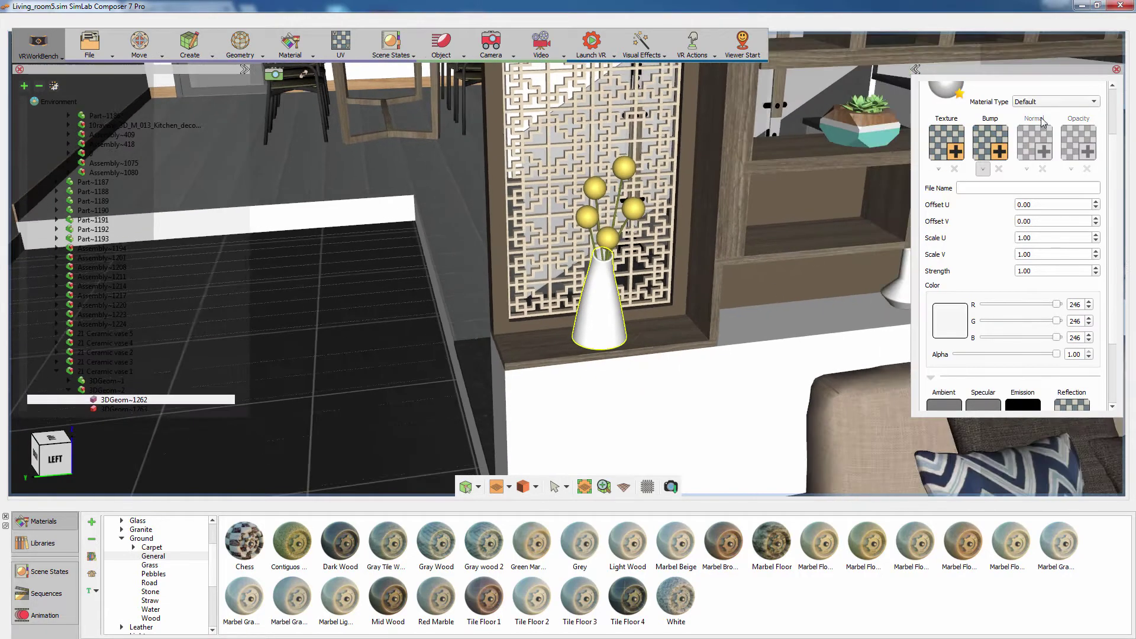
scroll(212, 529, up, 2)
click(154, 537)
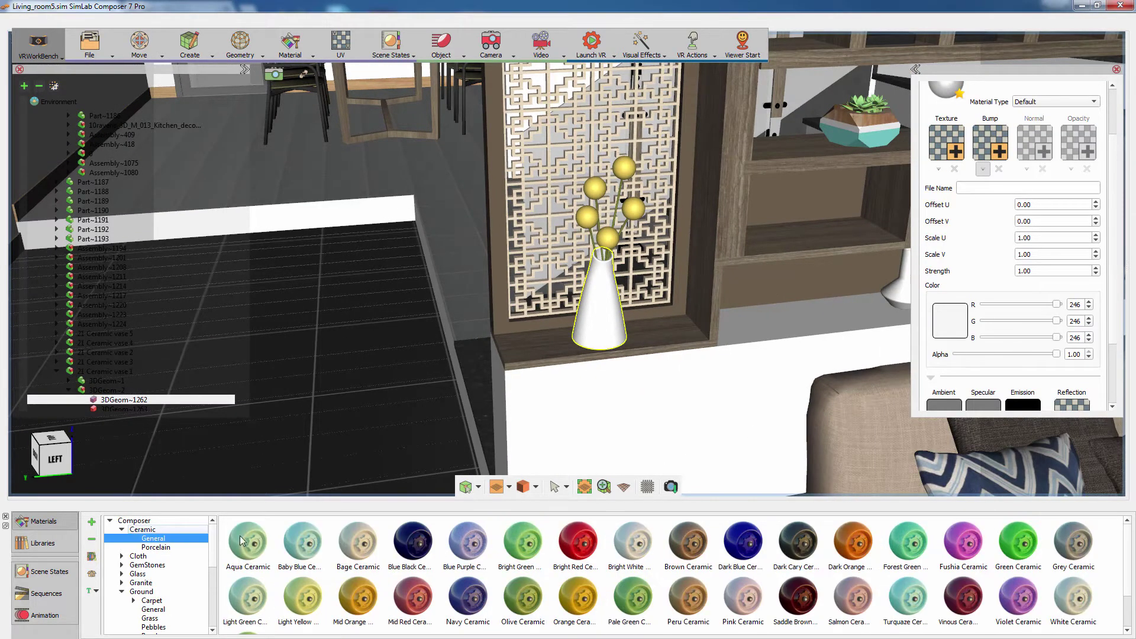
drag(654, 551, 602, 312)
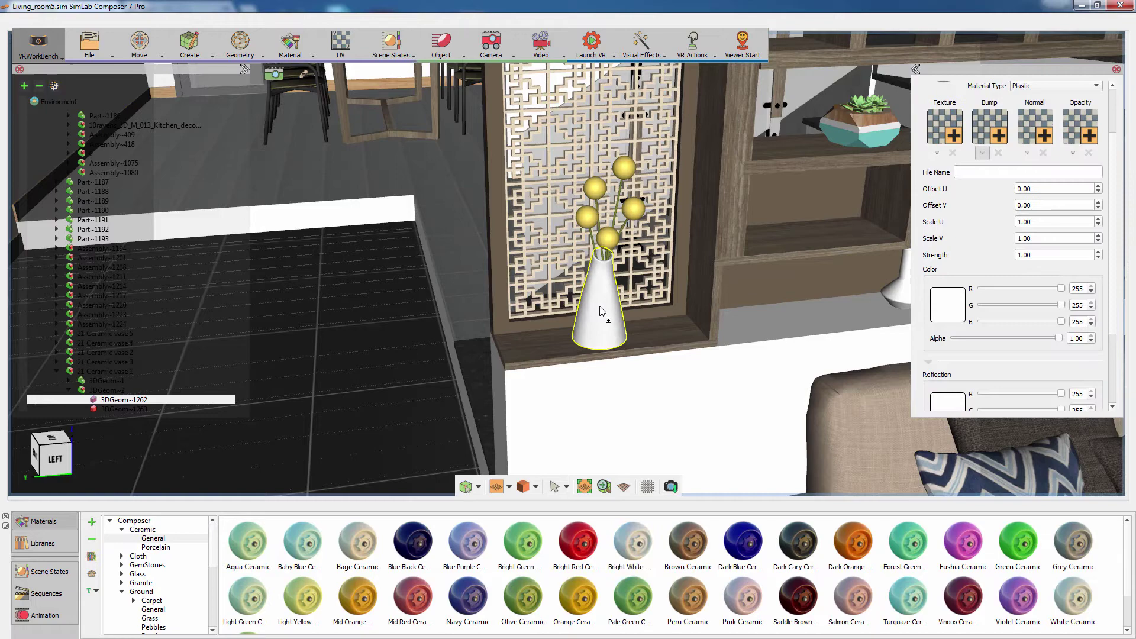
scroll(750, 370, down, 2)
middle_drag(751, 370, 669, 378)
drag(633, 544, 770, 299)
- Change the beige sofa seat's fabric material type to Matte
middle_drag(750, 414, 736, 317)
scroll(687, 362, down, 2)
click(698, 347)
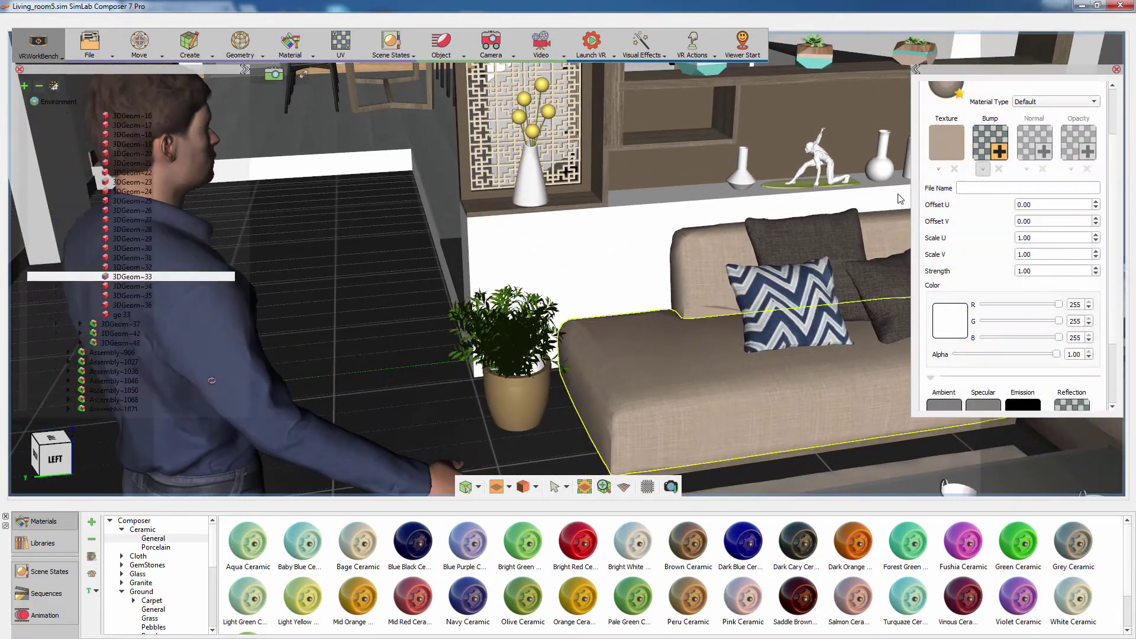
click(1035, 102)
click(1035, 141)
- Apply the Bright White ceramic material to the white jug on the coffee table
middle_drag(769, 358, 626, 276)
scroll(666, 335, down, 1)
drag(626, 280, 623, 258)
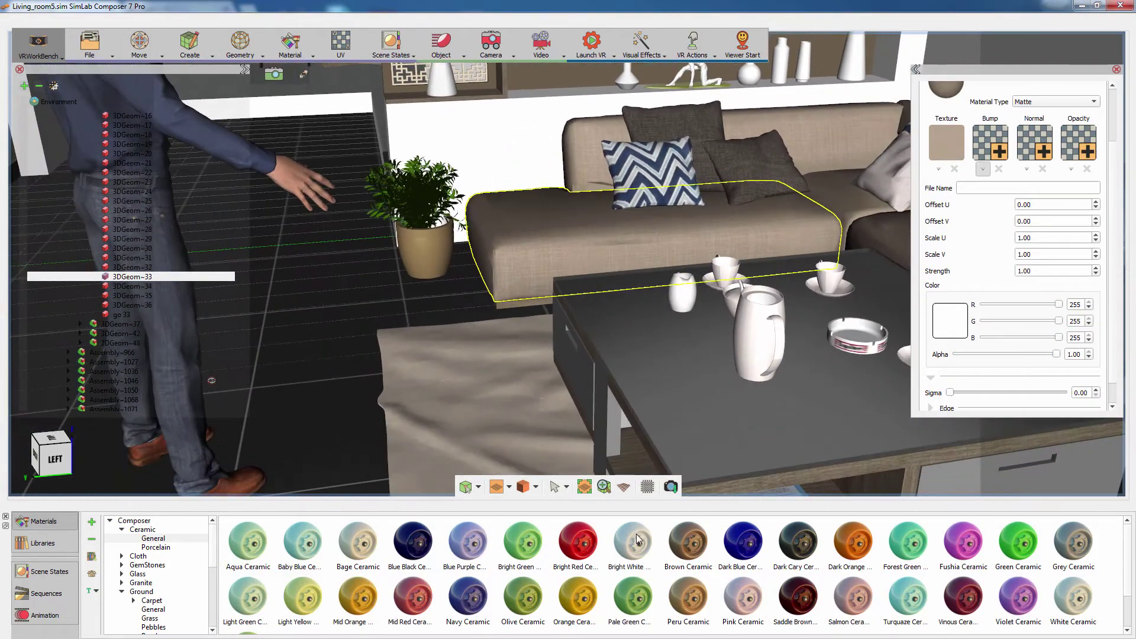
drag(637, 540, 760, 344)
- Download the Chandelier_B model from the Lights library and import it into the scene
drag(728, 379, 596, 297)
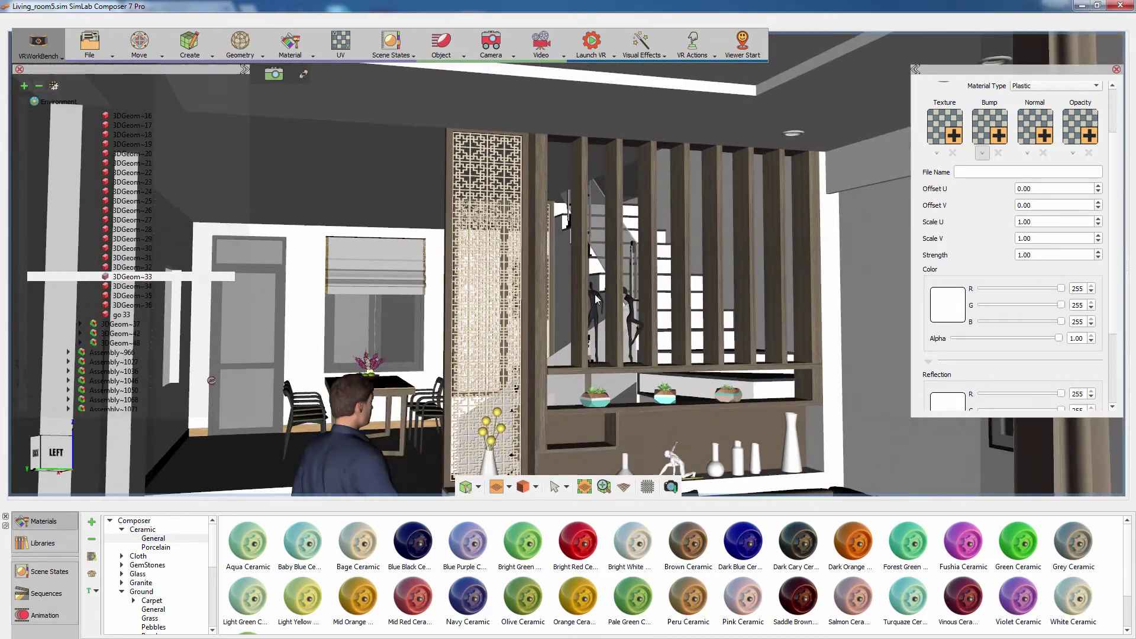
click(74, 543)
drag(335, 546, 438, 432)
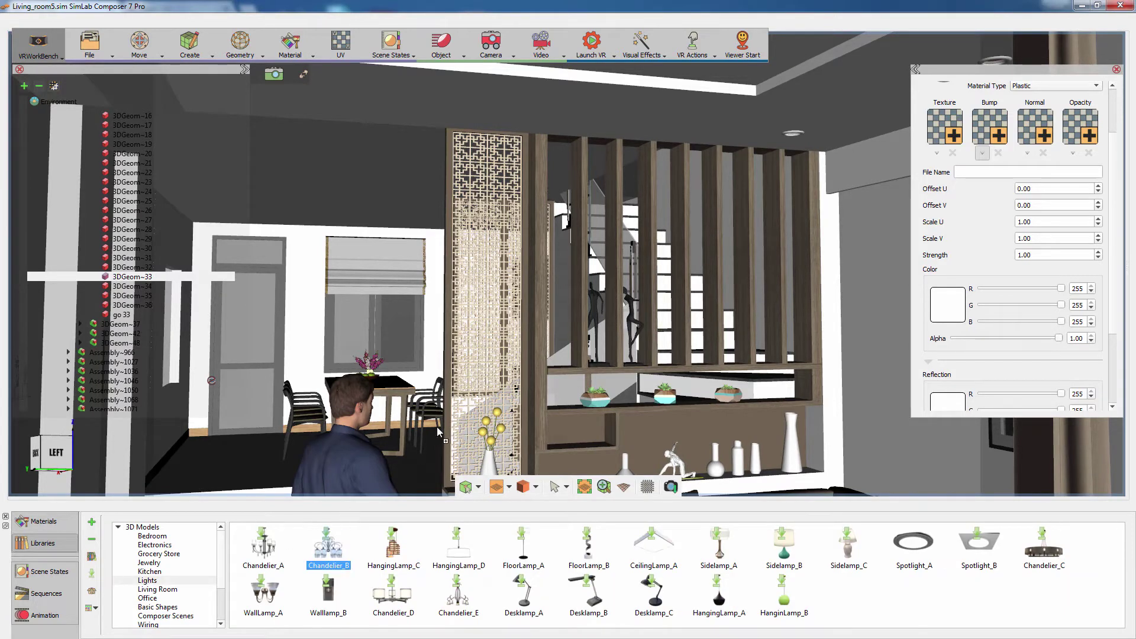
drag(498, 383, 498, 382)
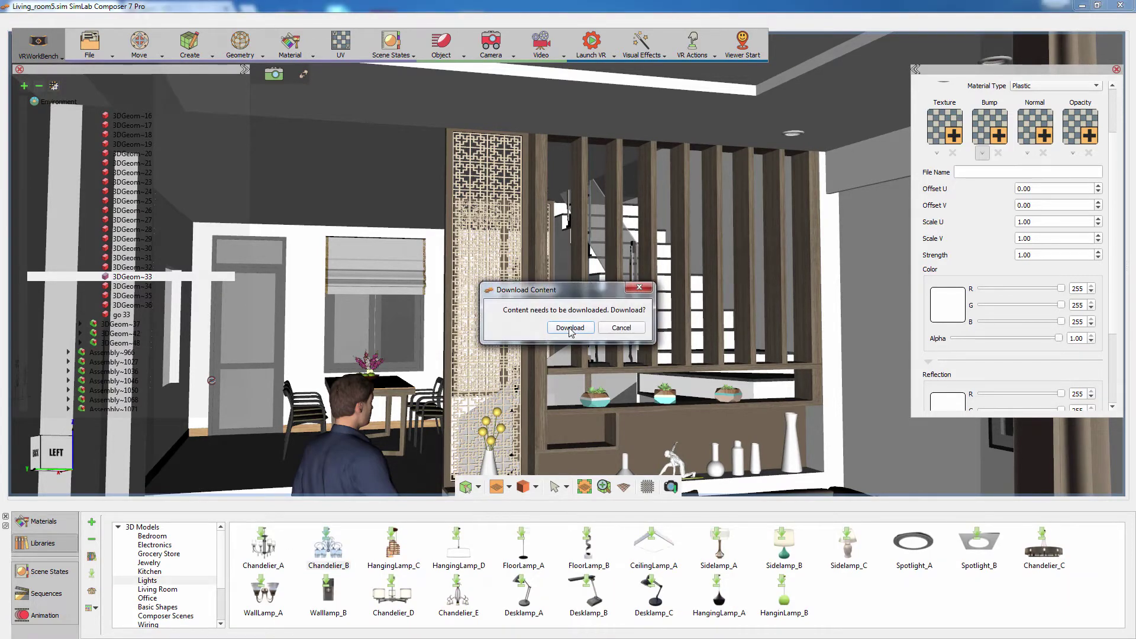
click(570, 329)
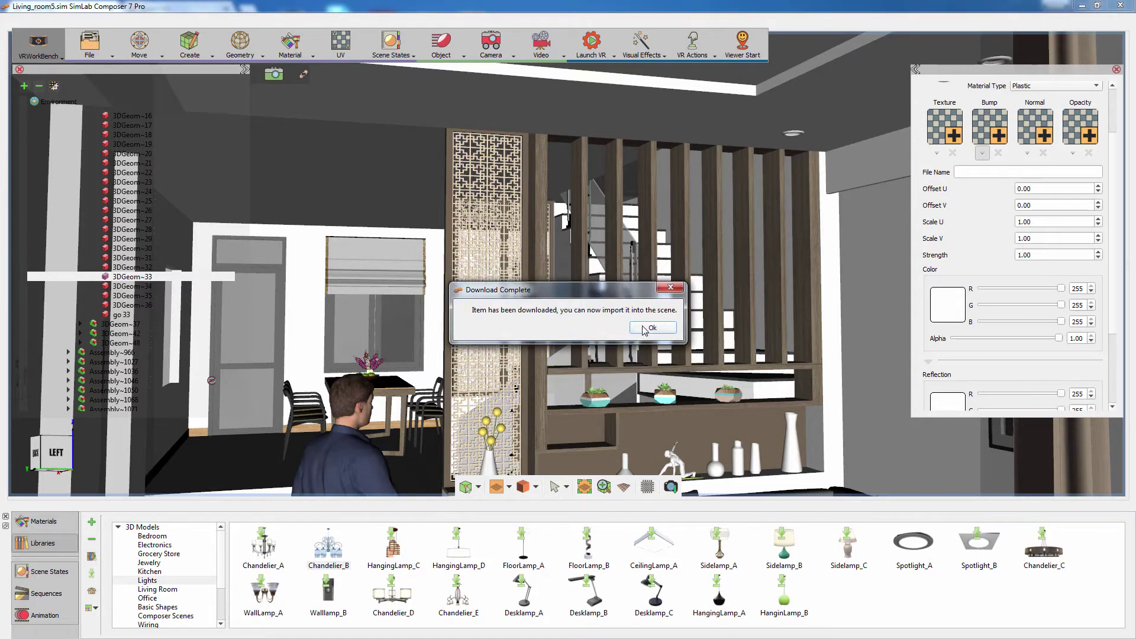
click(647, 329)
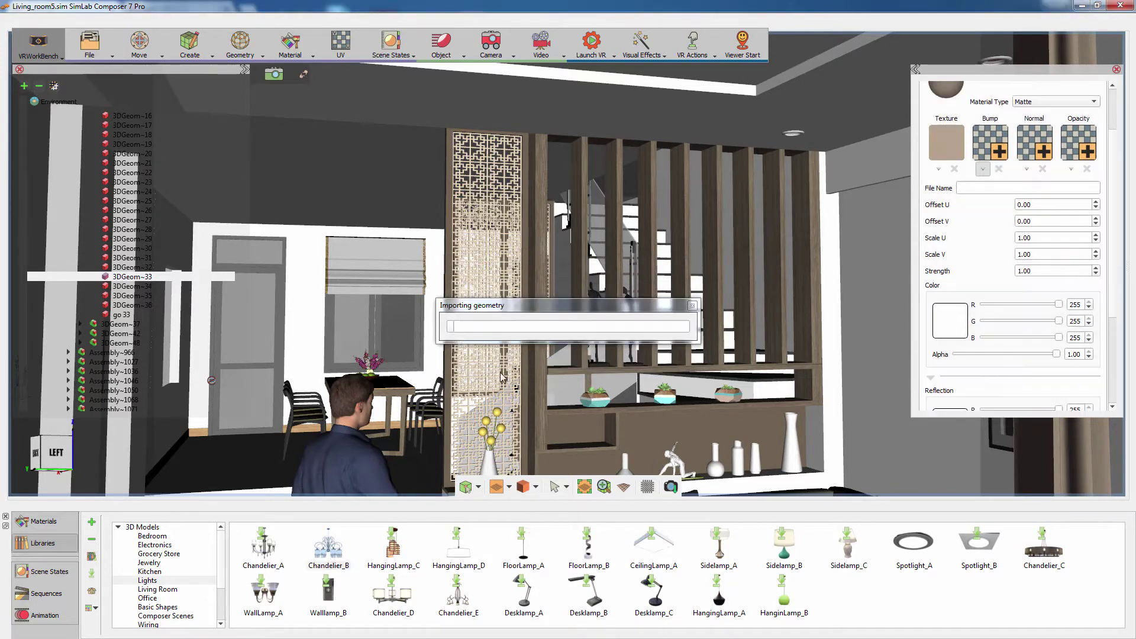
- Snap the Chandelier_B model to the living room's recessed ceiling
middle_drag(719, 271, 658, 298)
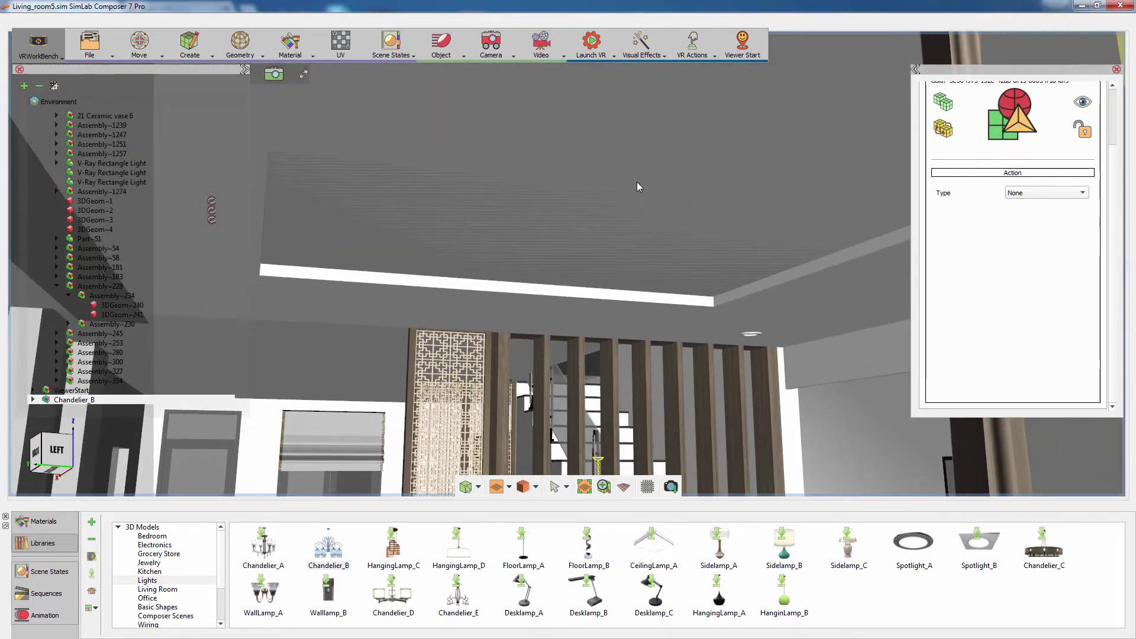
key(s)
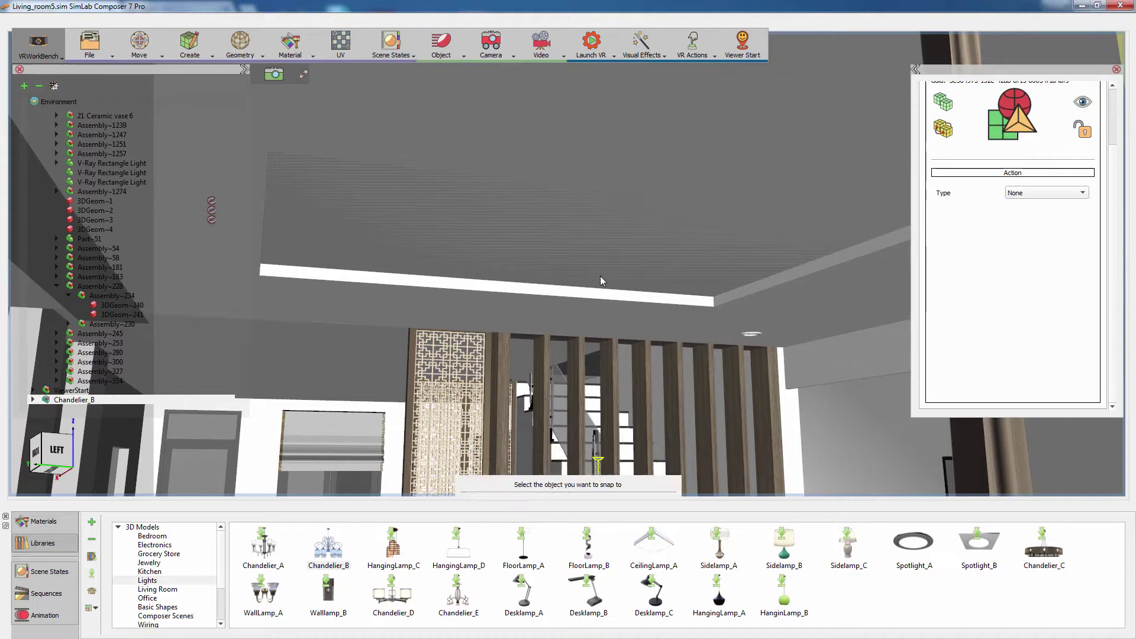
click(601, 276)
middle_drag(619, 276, 674, 327)
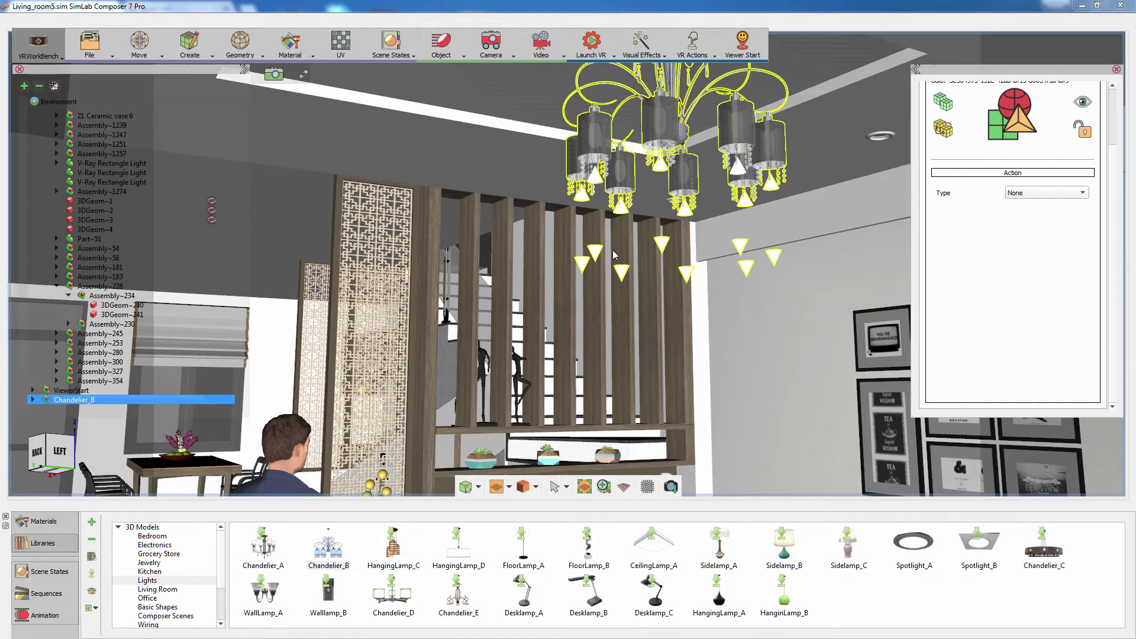
click(613, 255)
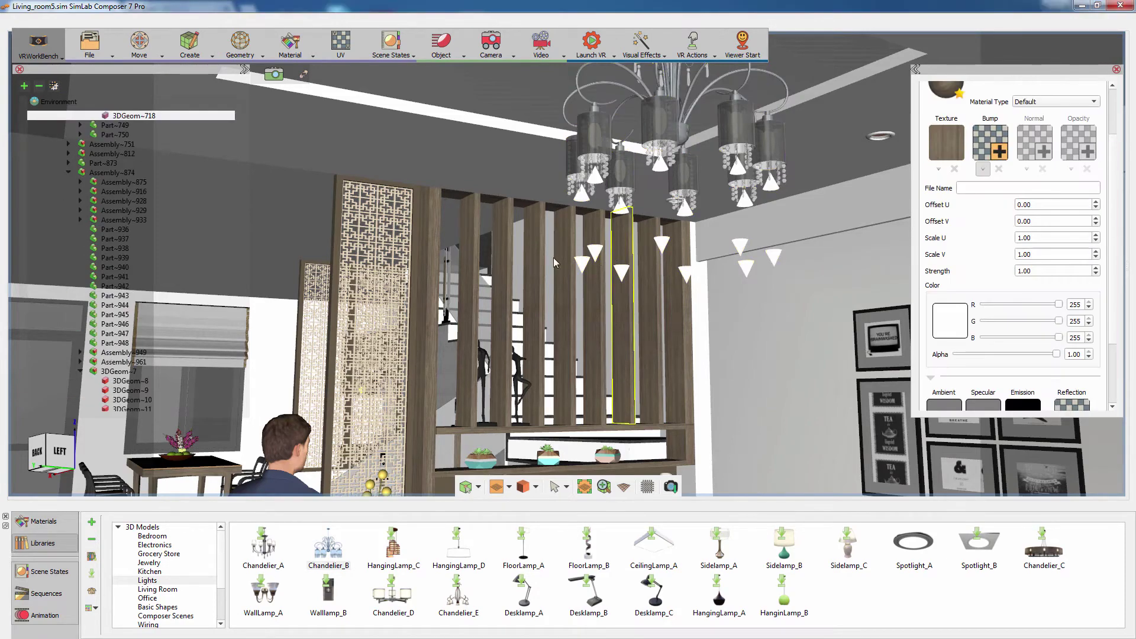
- Reorient the environment's sun direction to an elevation of 14.9 and a horizontal angle of 9.9
mouse_move(556, 262)
mouse_down()
mouse_move(574, 233)
mouse_move(563, 251)
mouse_up()
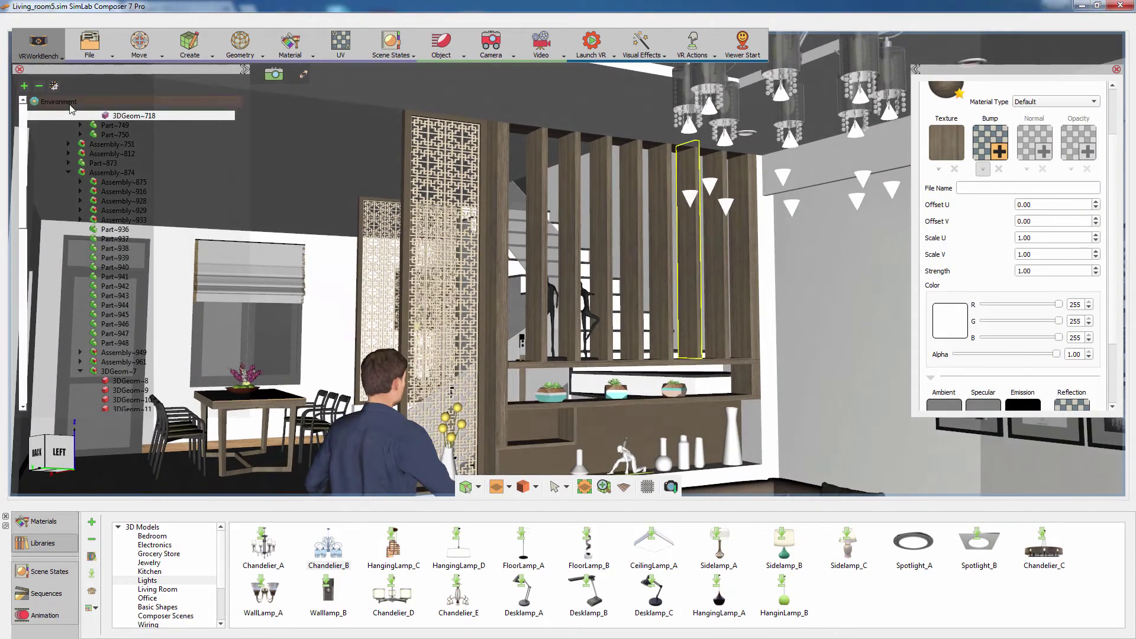
click(66, 103)
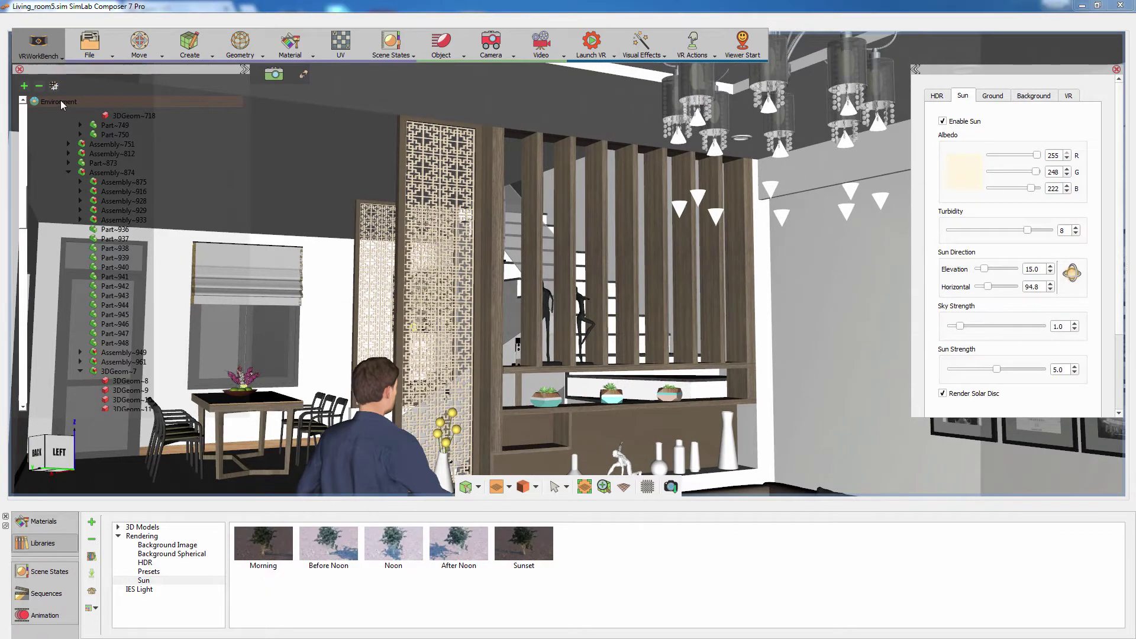
drag(705, 212, 715, 211)
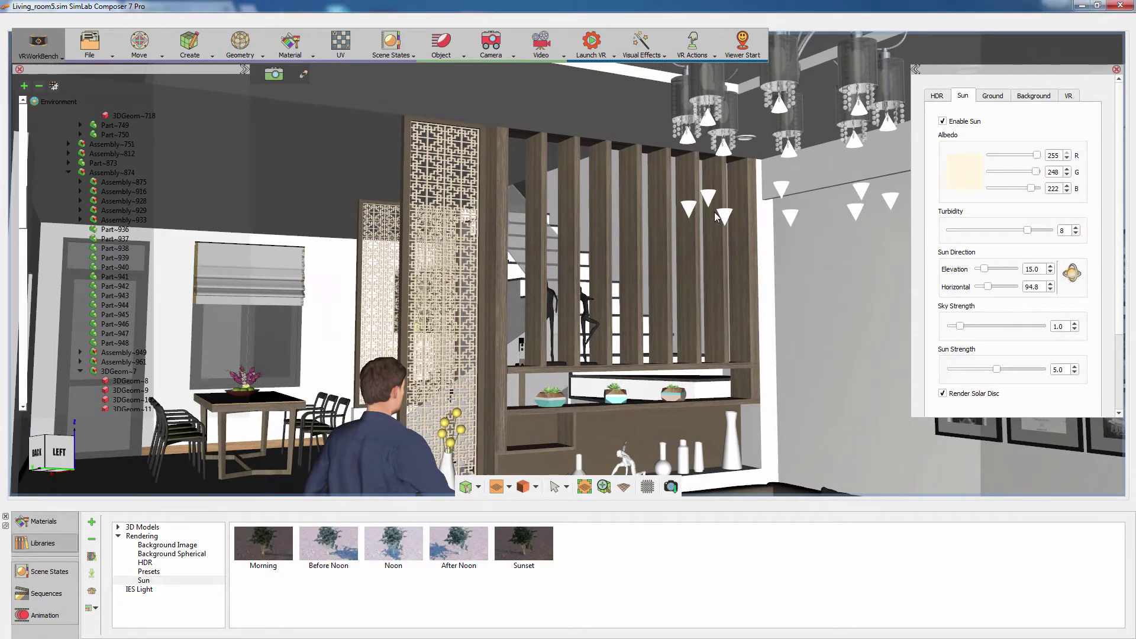
click(1076, 274)
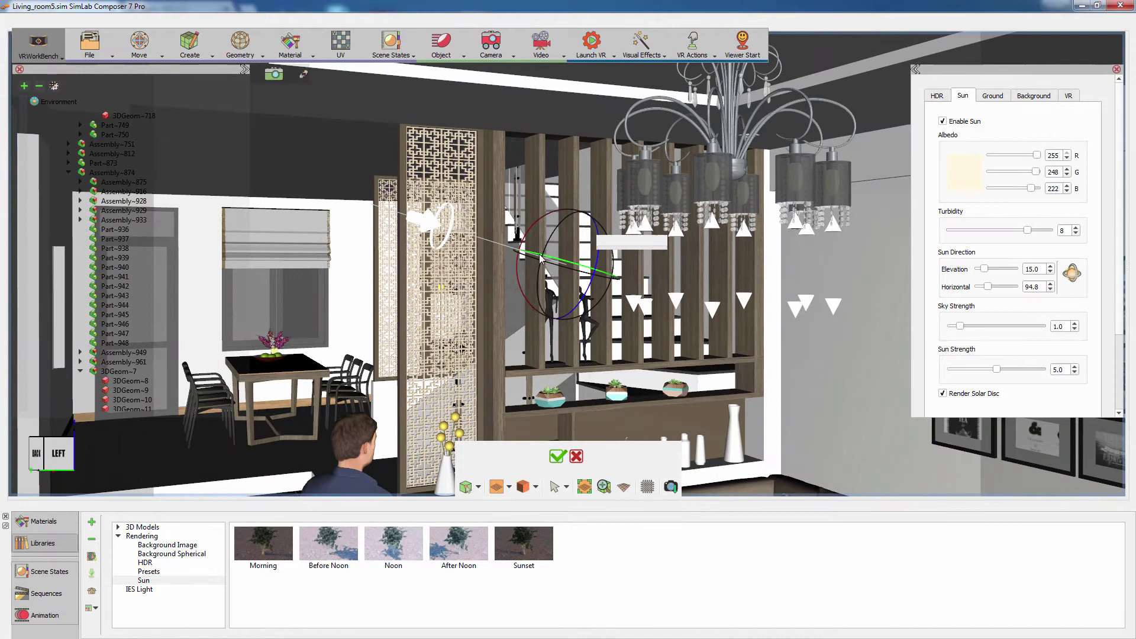
drag(564, 266, 478, 263)
drag(597, 288, 596, 297)
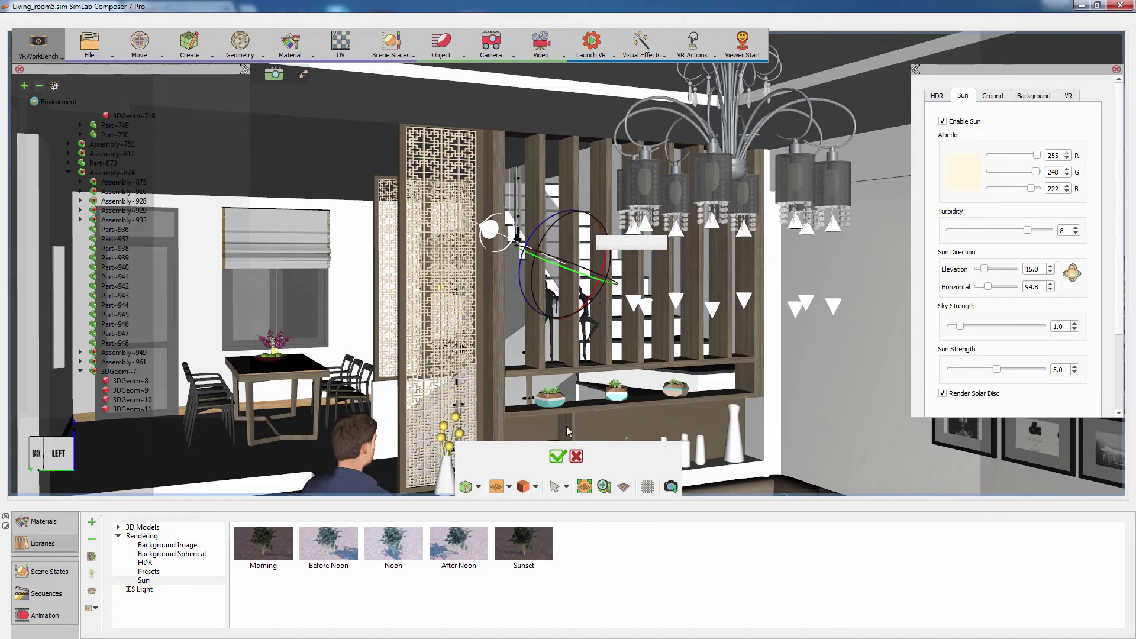
click(558, 456)
- Frame the living room around the viewer figure and open the VR export and launch options
middle_drag(447, 343, 350, 258)
middle_drag(408, 326, 530, 244)
mouse_move(416, 282)
middle_down()
mouse_move(383, 280)
mouse_move(399, 283)
middle_up()
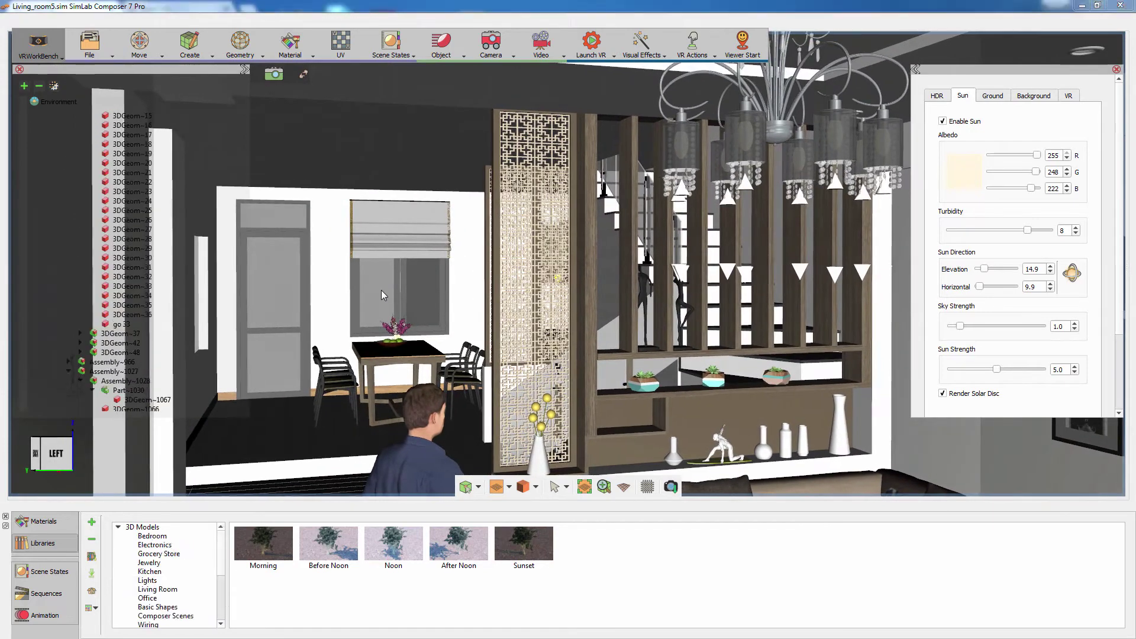
drag(382, 294, 461, 277)
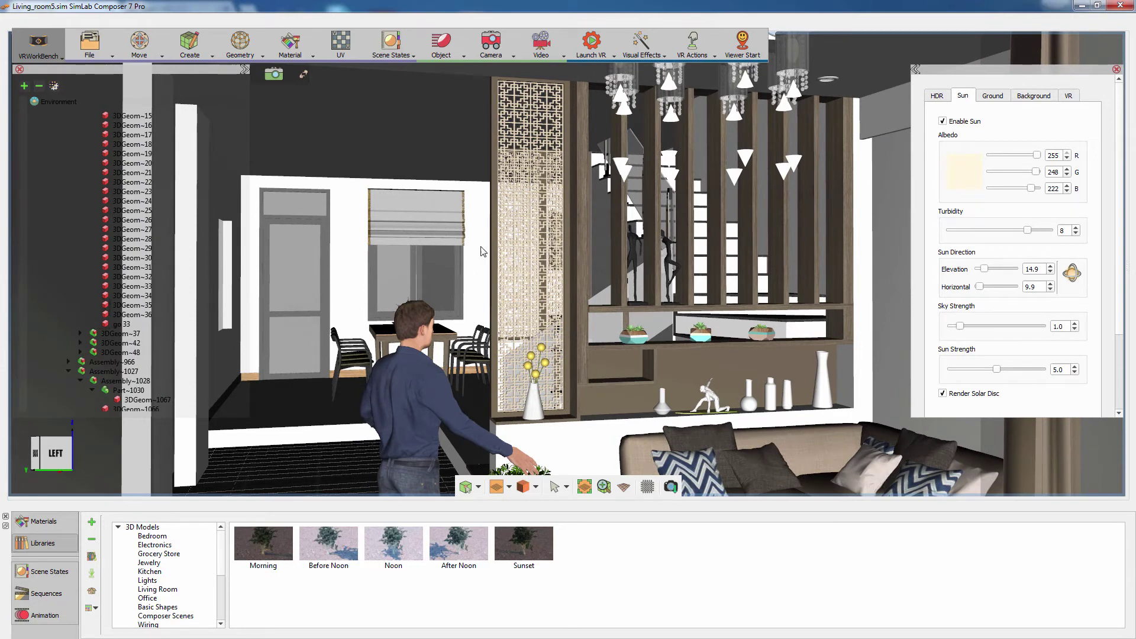
click(609, 54)
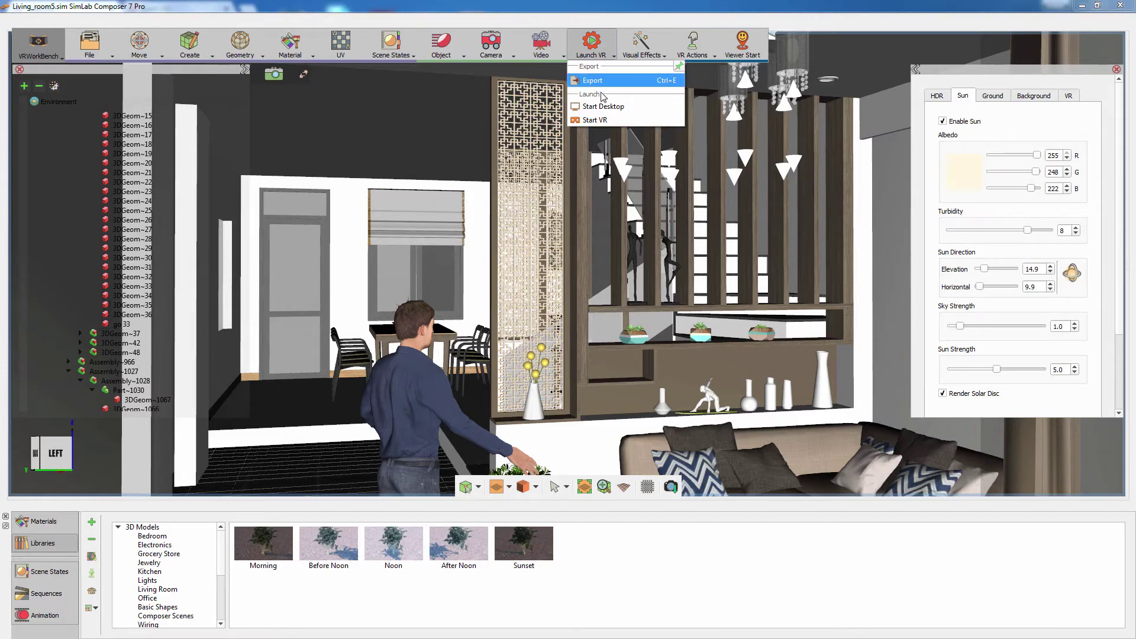